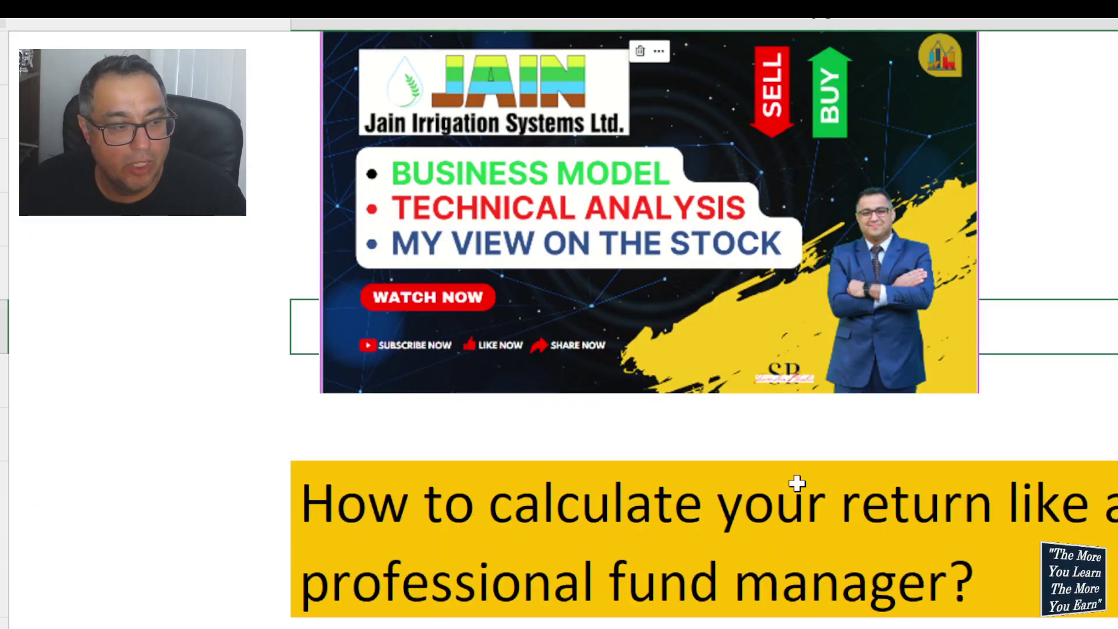
Find the worksheet block with the stock buy and sell prices and the buy and sell dates
scroll(796, 482, "down", 2)
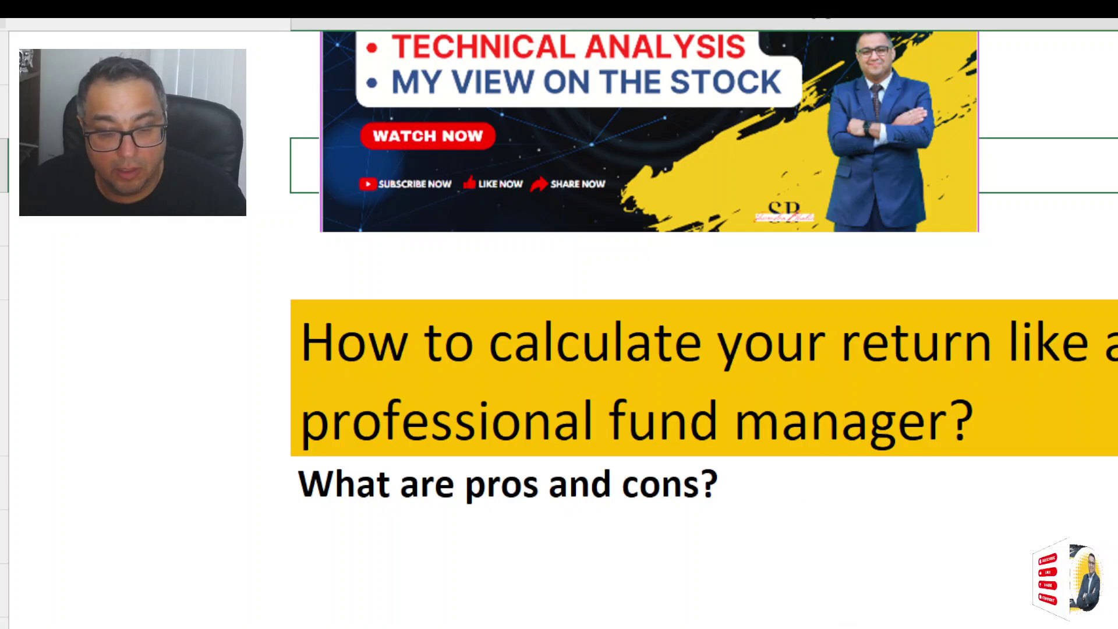
scroll(676, 326, "right", 2)
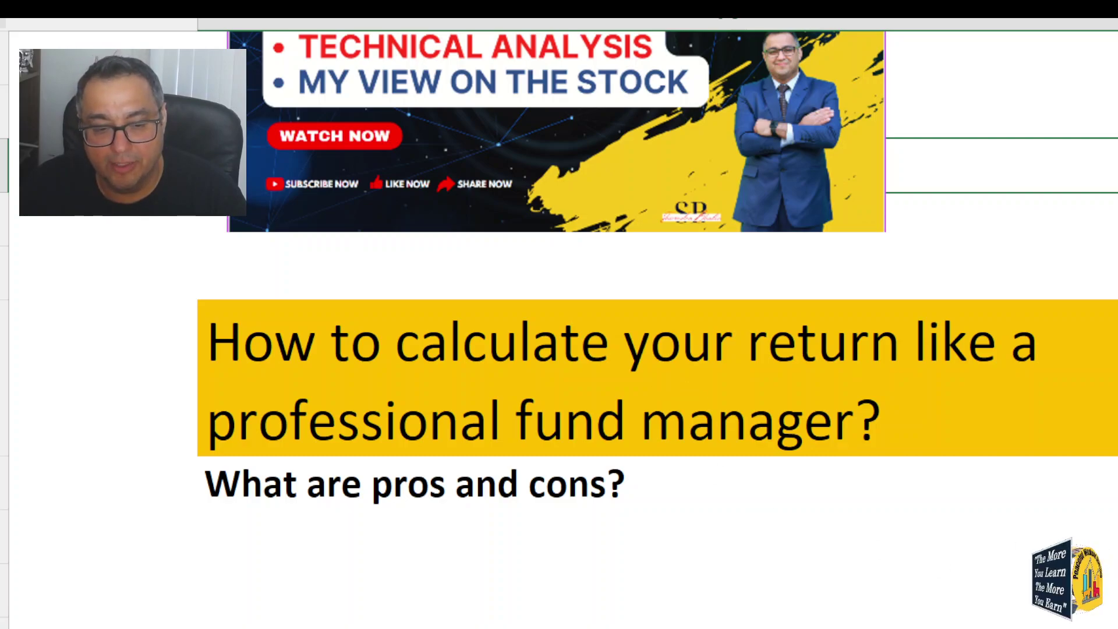
scroll(559, 327, "left", 15)
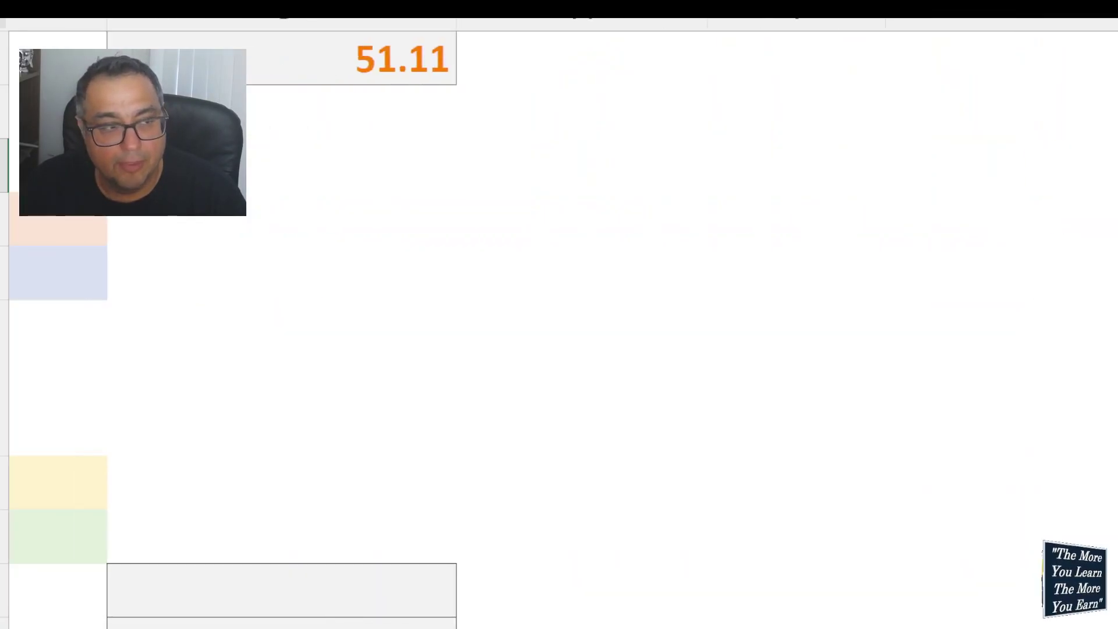
scroll(559, 326, "left", 15)
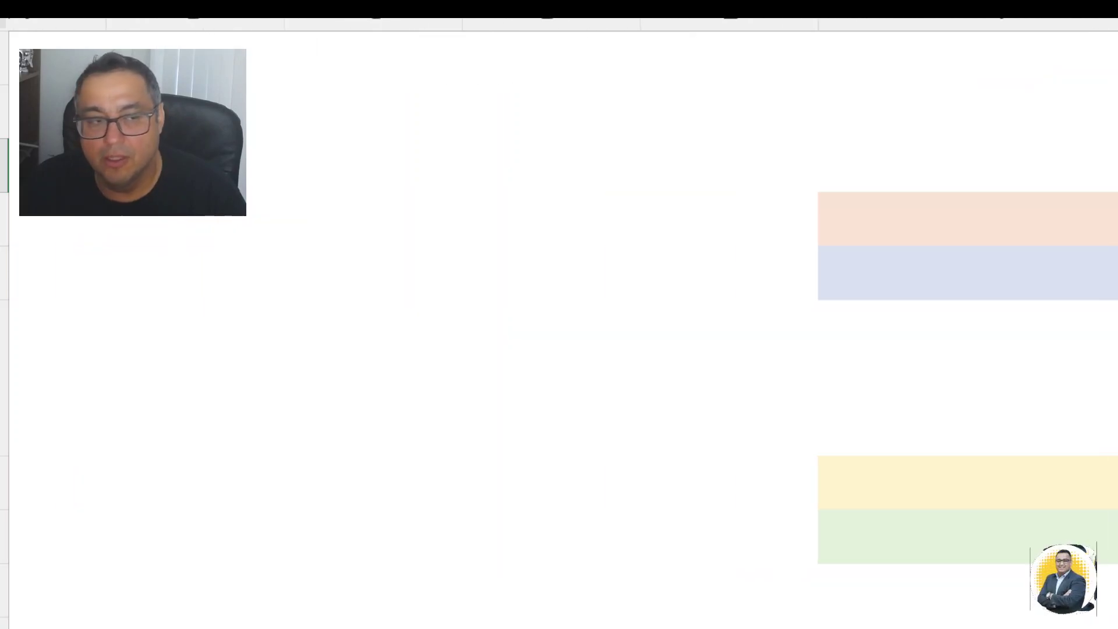
scroll(559, 326, "right", 3)
scroll(1084, 425, "up", 5)
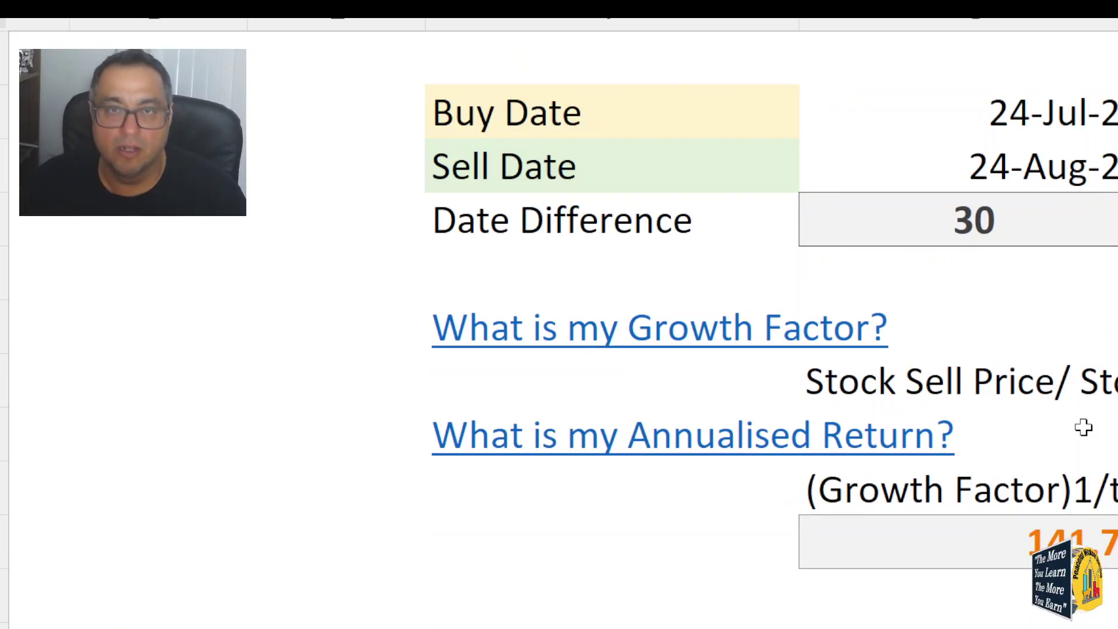
scroll(1083, 428, "up", 2)
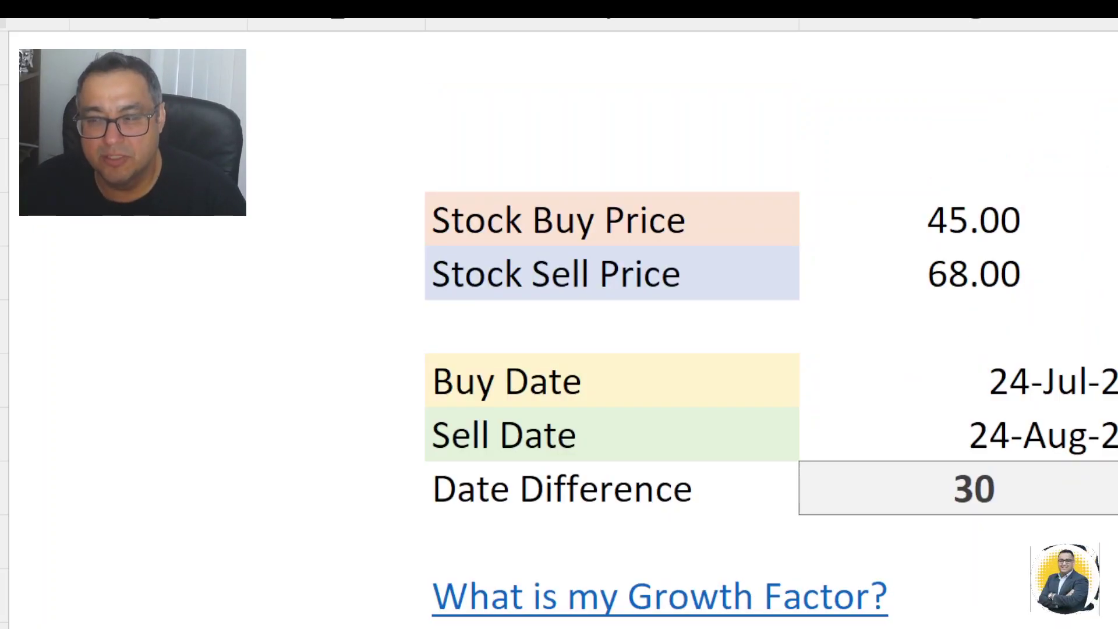
scroll(641, 407, "right", 3)
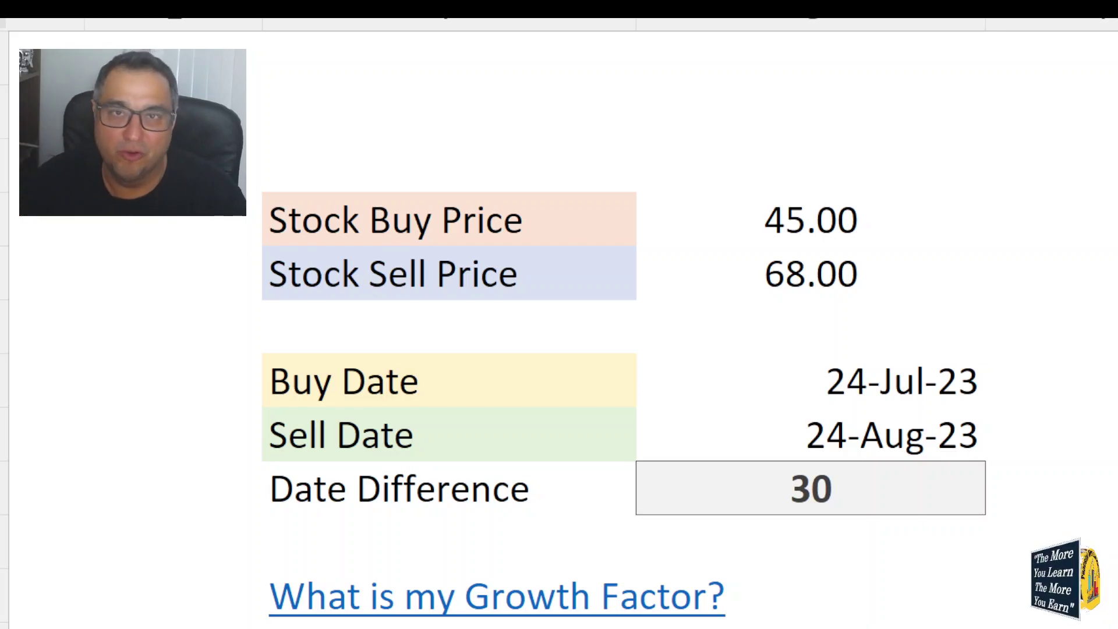
Review the stock buy price, sell price and buy date cells, and inspect the formula behind Date Difference
left_click(880, 223)
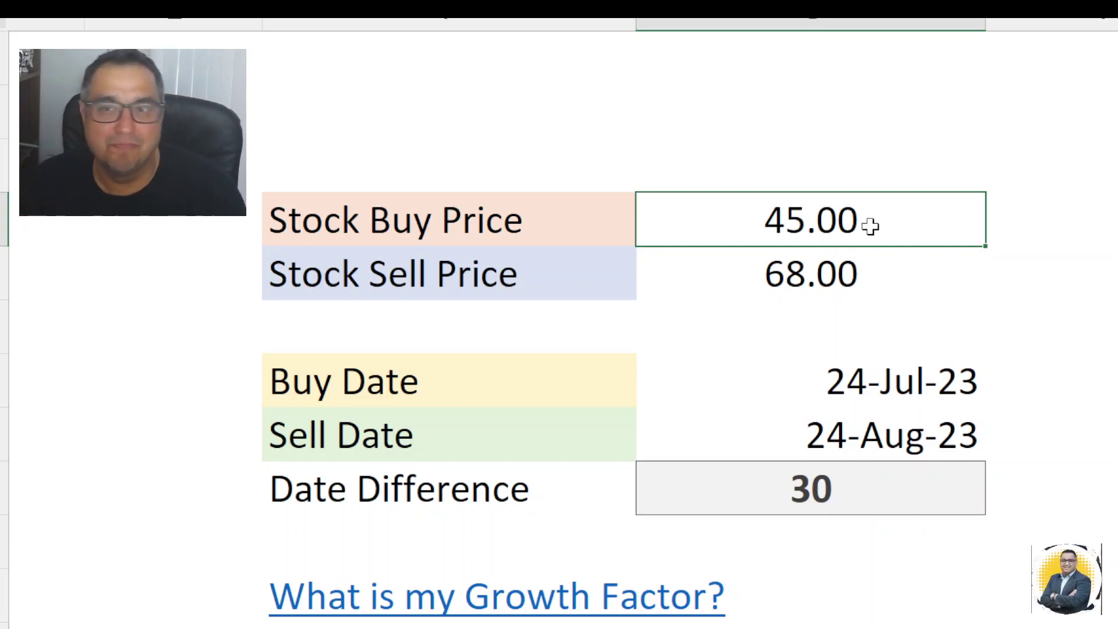
left_click(851, 285)
left_click(884, 376)
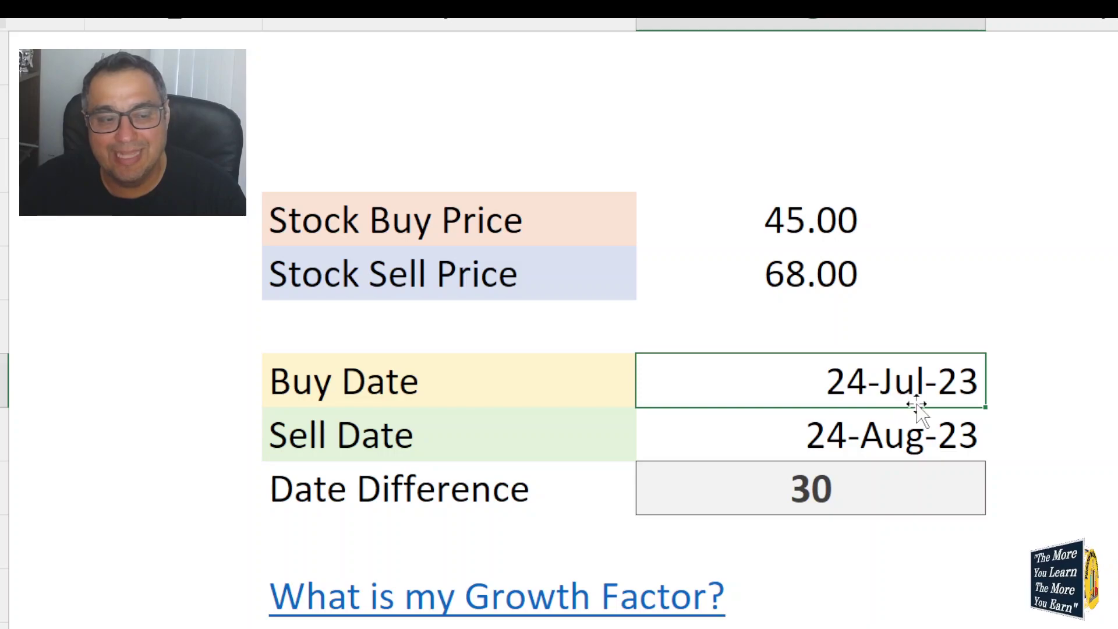
left_click(906, 492)
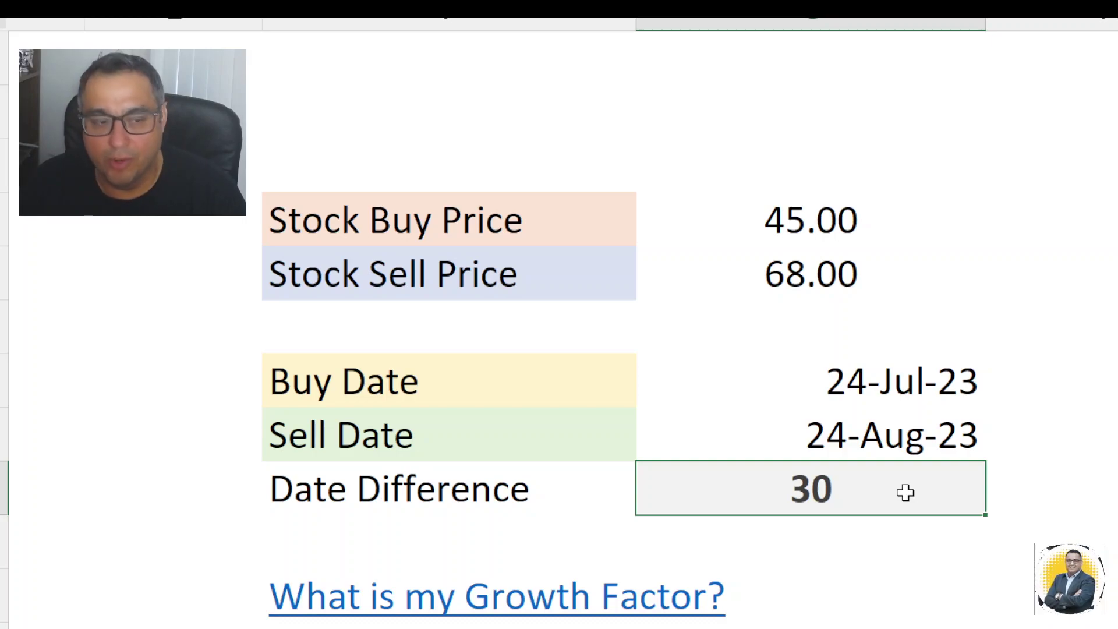
double_click(906, 493)
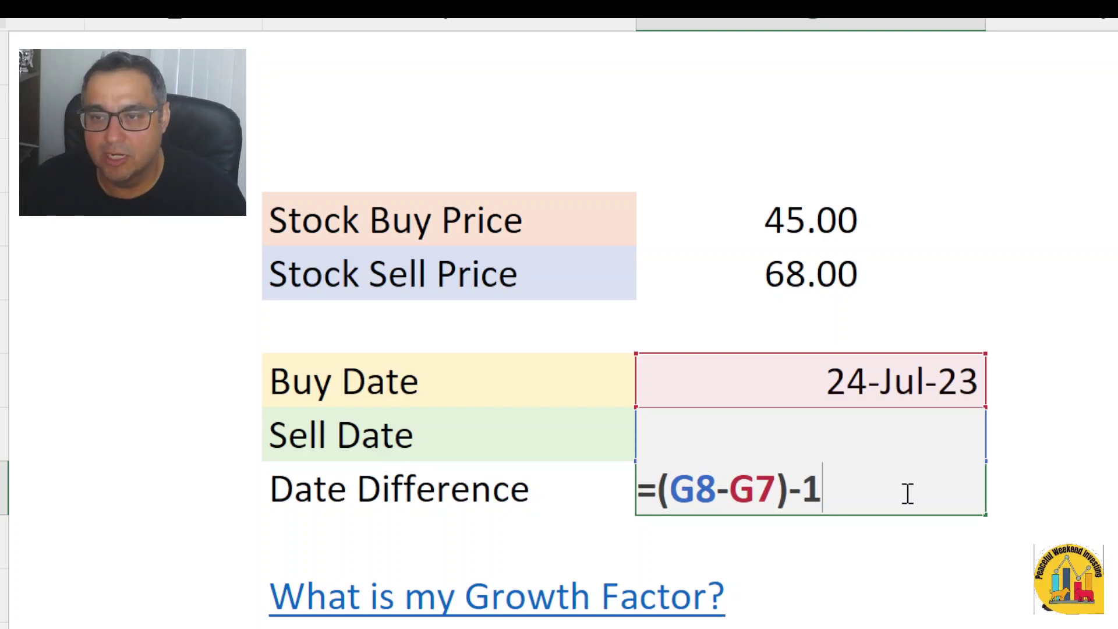
key("ctrl+Return")
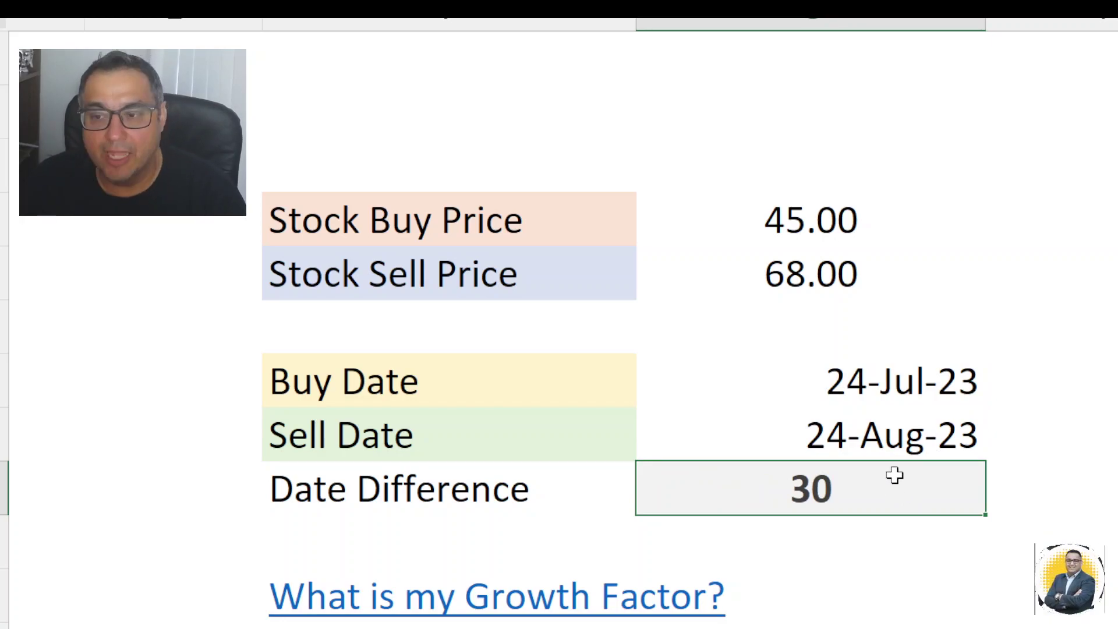
Examine the growth factor section, including its sell price over buy price definition and the calculated value beside it
scroll(895, 474, "down", 1)
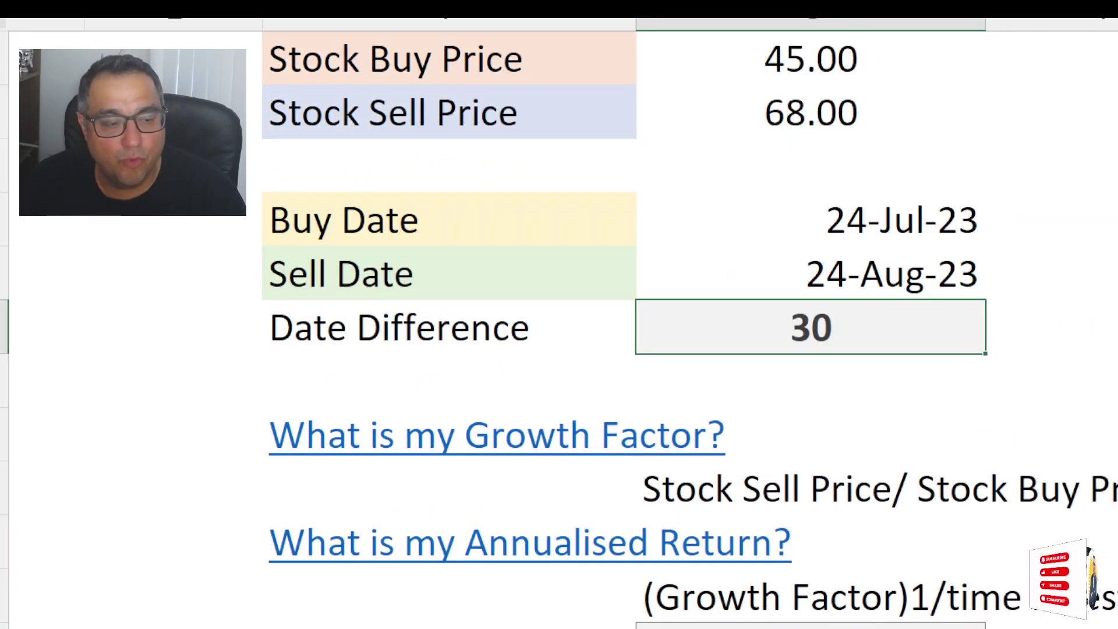
scroll(1111, 561, "right", 3)
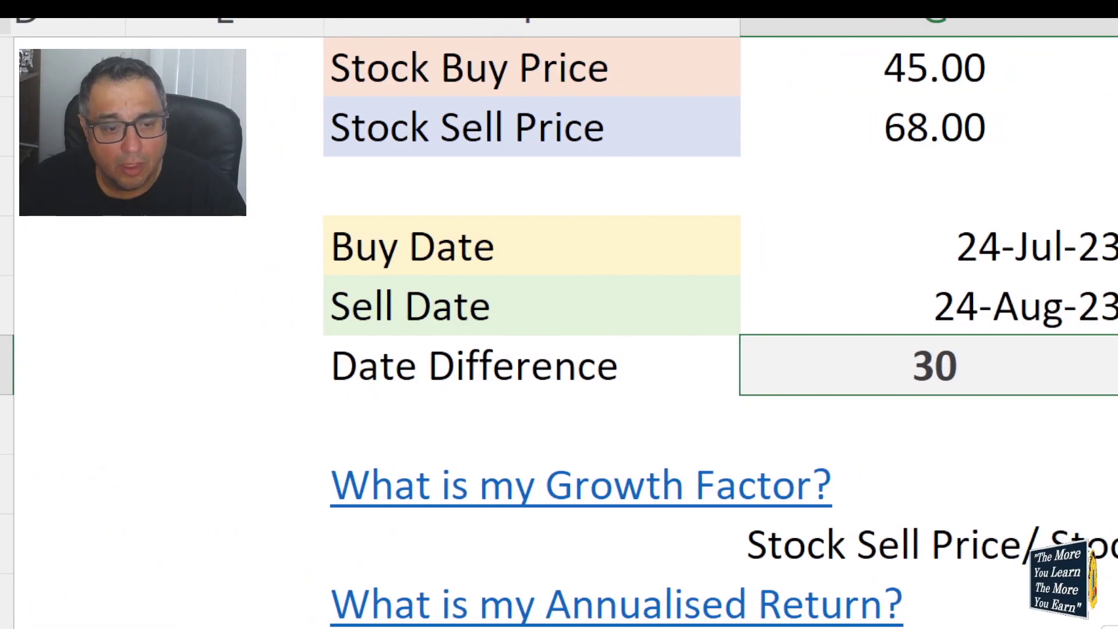
scroll(720, 218, "down", 1)
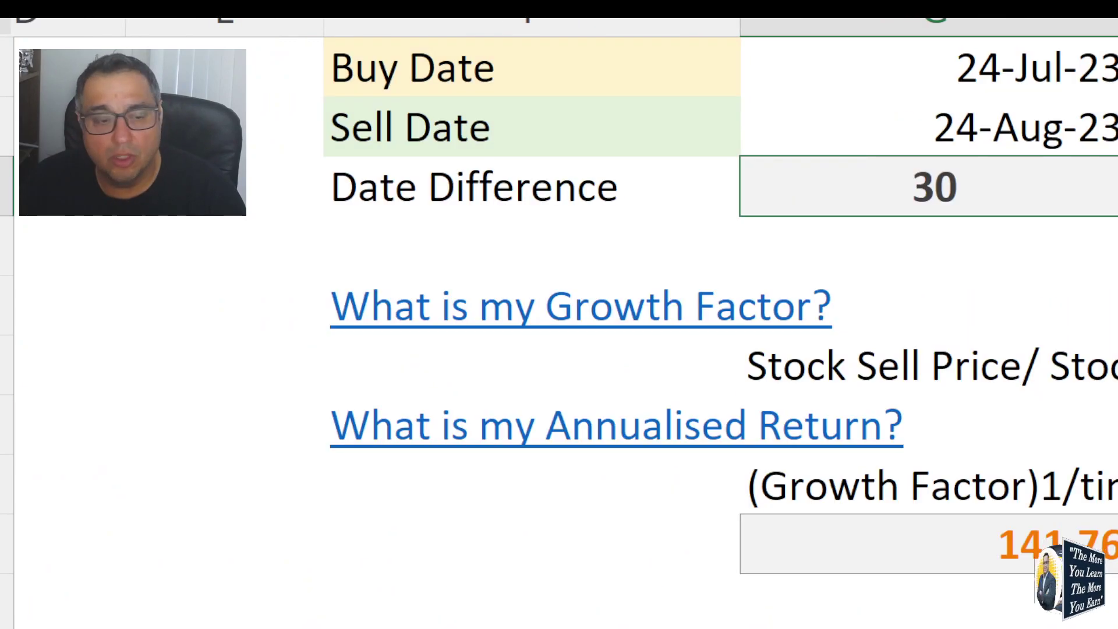
scroll(567, 296, "right", 3)
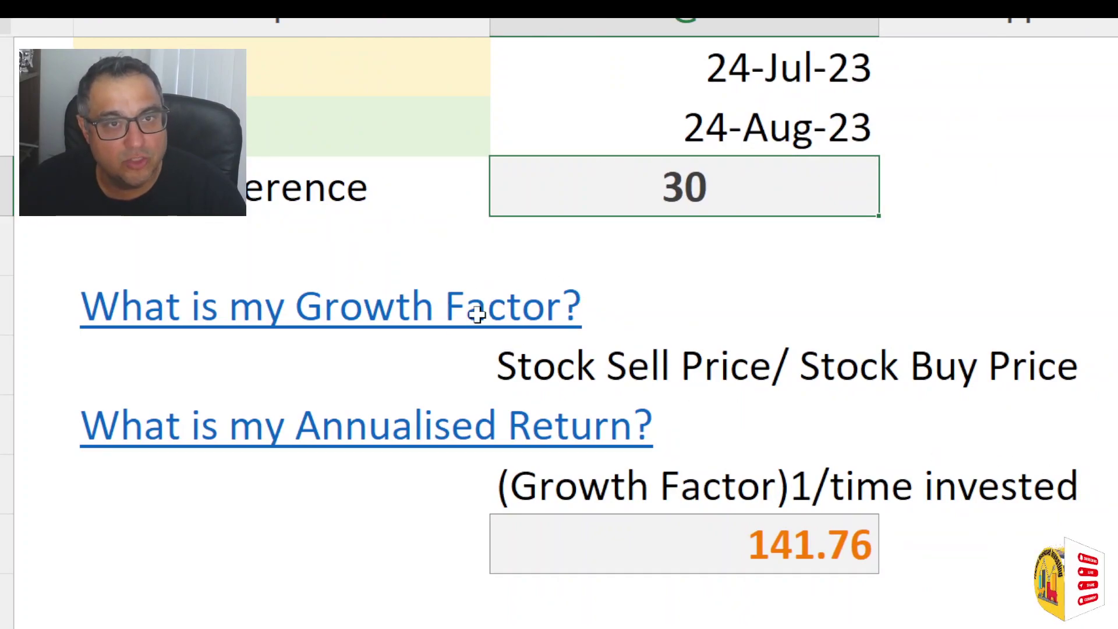
left_click(534, 372)
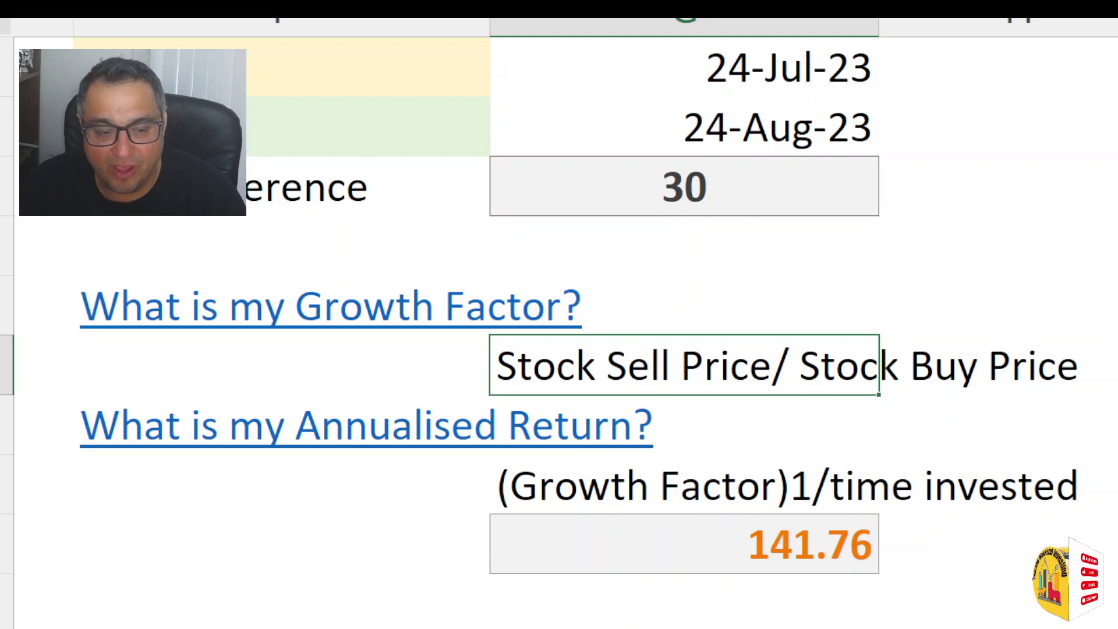
scroll(559, 314, "right", 6)
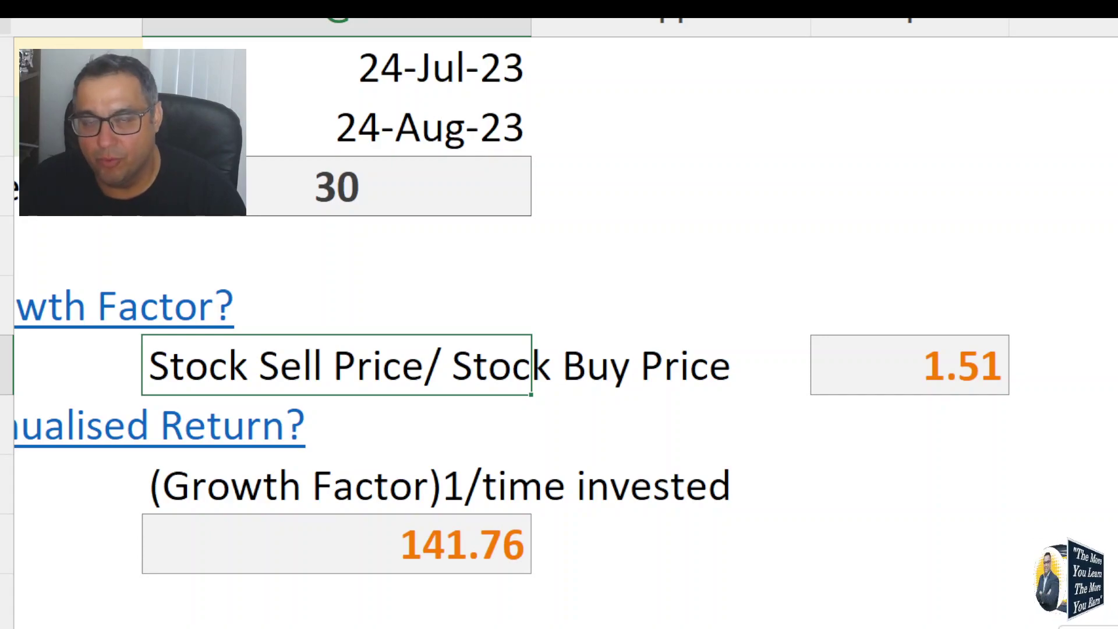
scroll(559, 314, "left", 3)
scroll(559, 315, "right", 4)
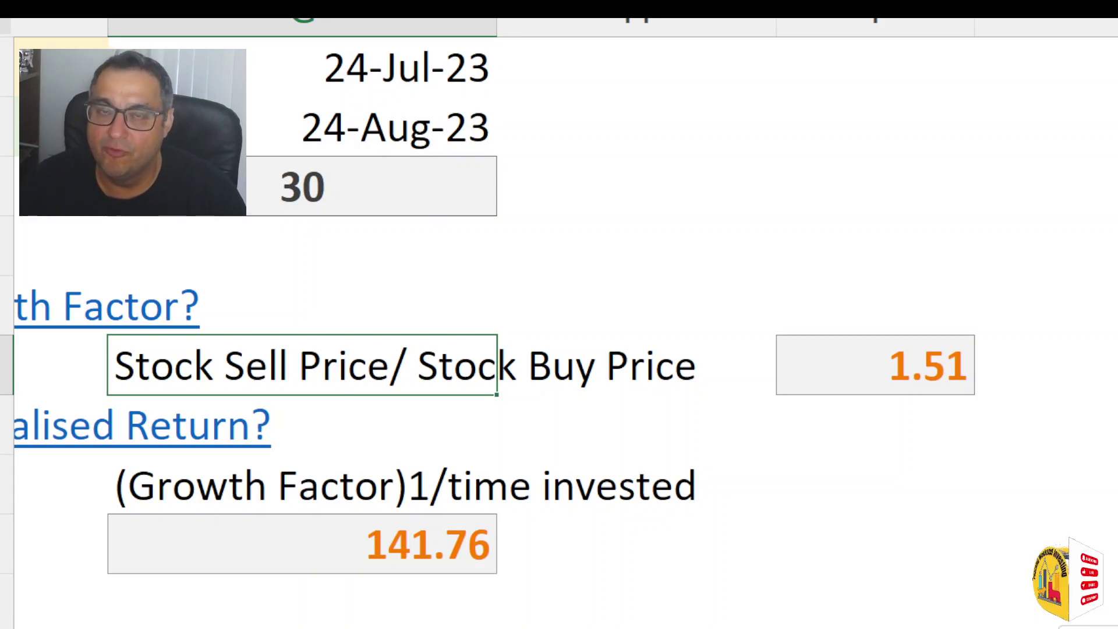
scroll(559, 314, "left", 8)
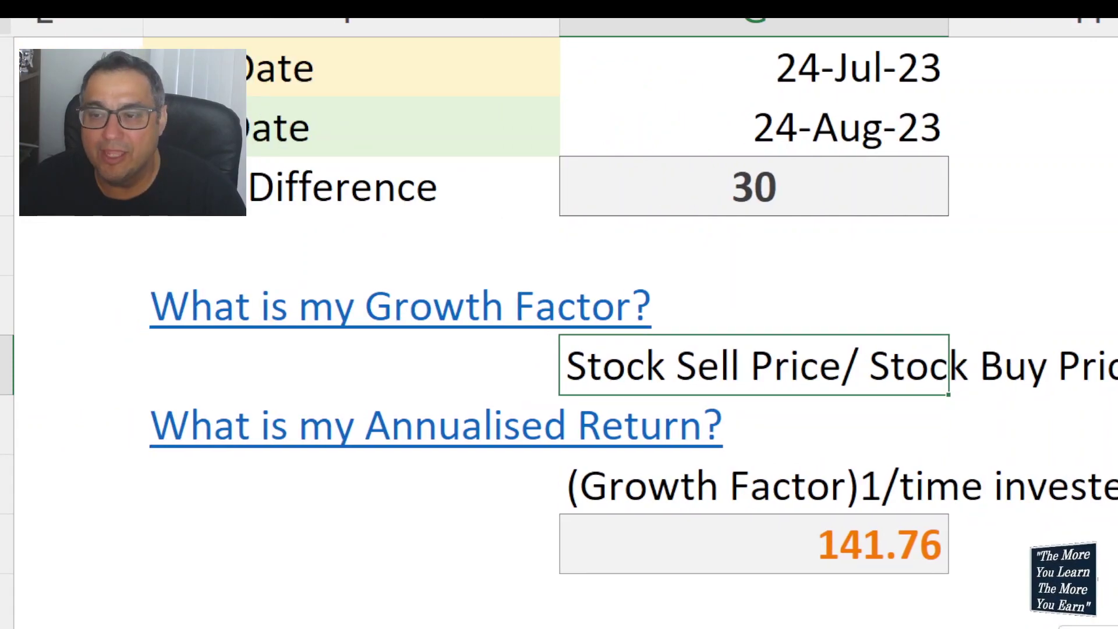
Review the annualised return definition and inspect the formula in its result cell without changing it
scroll(559, 314, "right", 1)
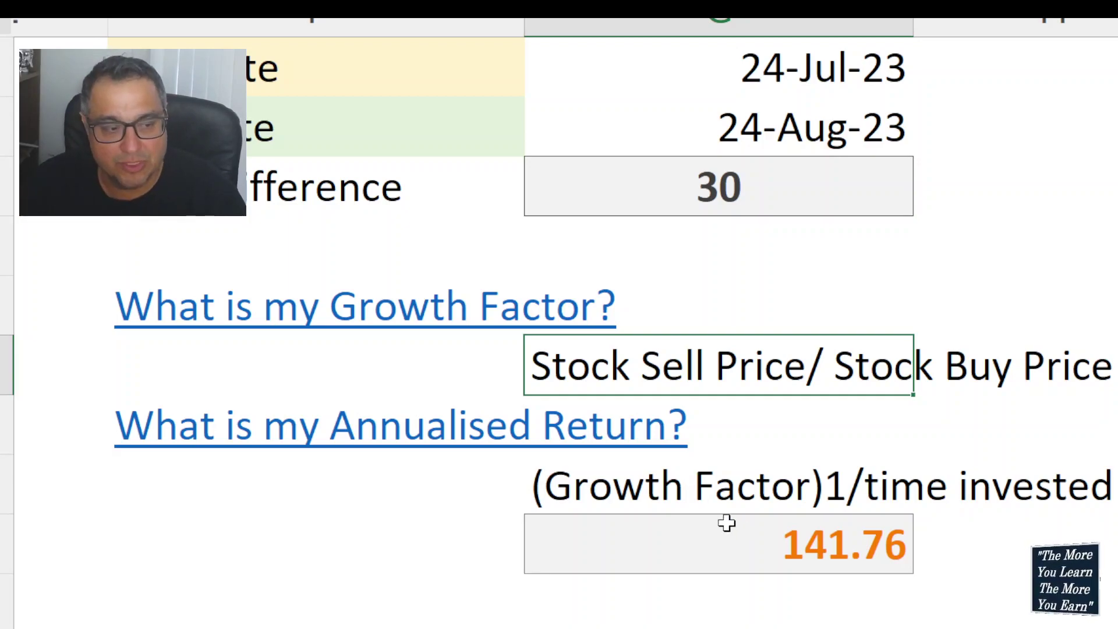
left_click(704, 489)
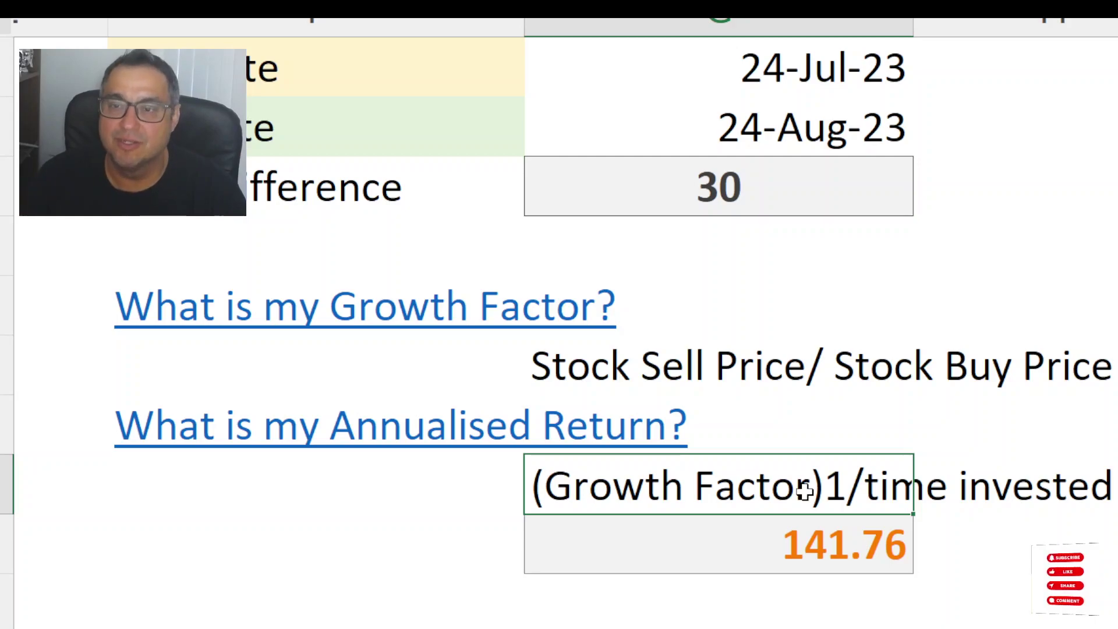
scroll(559, 291, "right", 2)
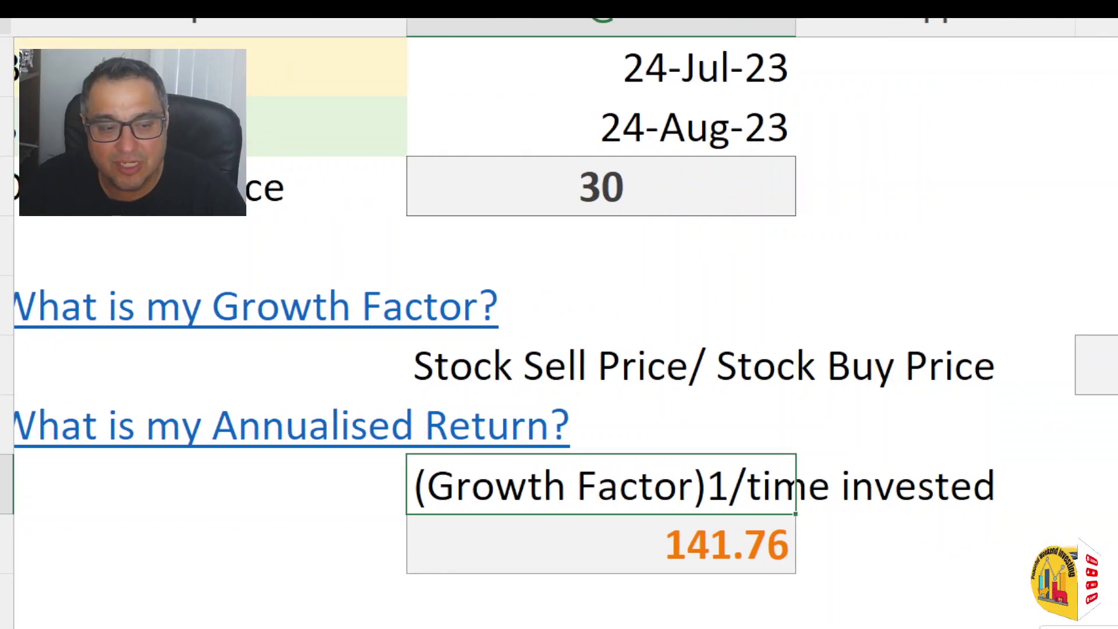
scroll(559, 291, "left", 1)
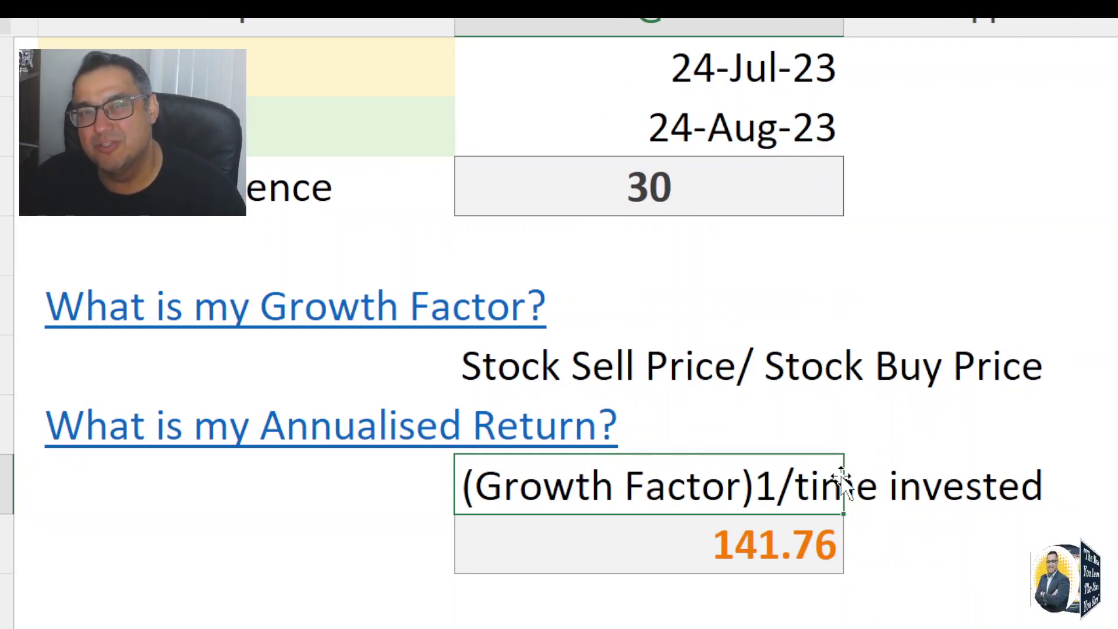
double_click(795, 544)
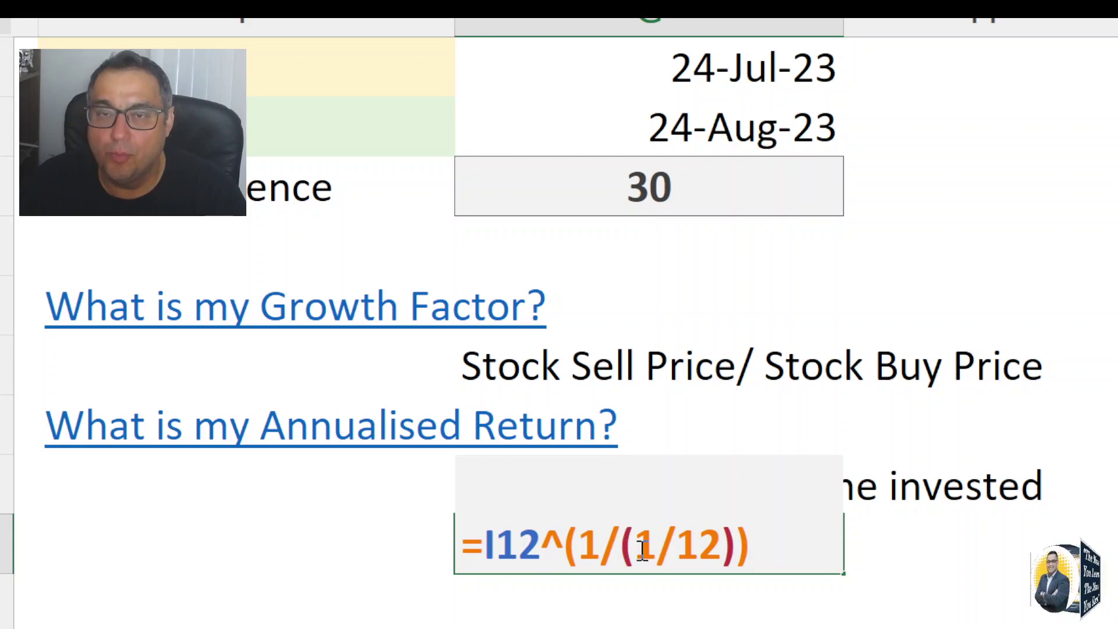
key("Return")
left_click(700, 559)
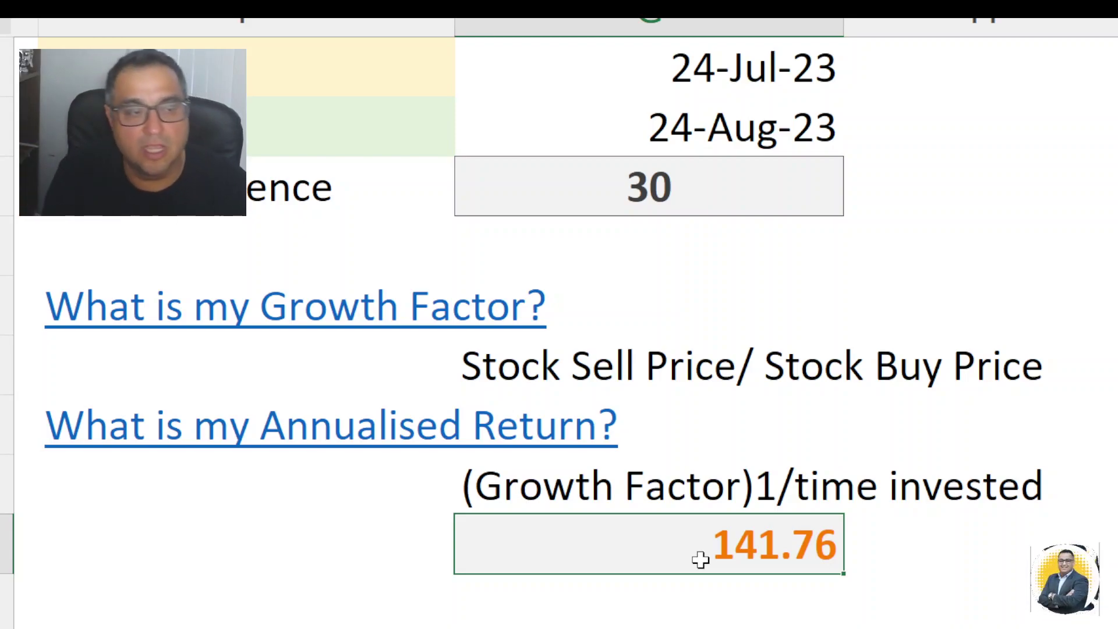
key("Down")
key("Up")
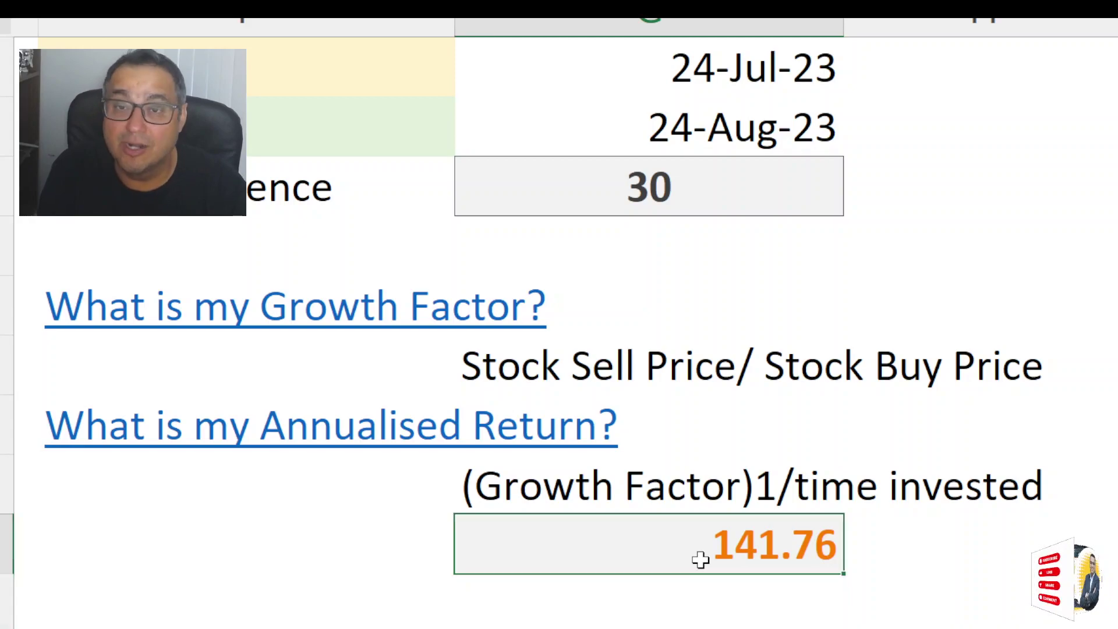
Go to the CAGR Return section and review its heading and the CAGR-1 description
key("Down")
key("Down")
key("Down")
key("Down")
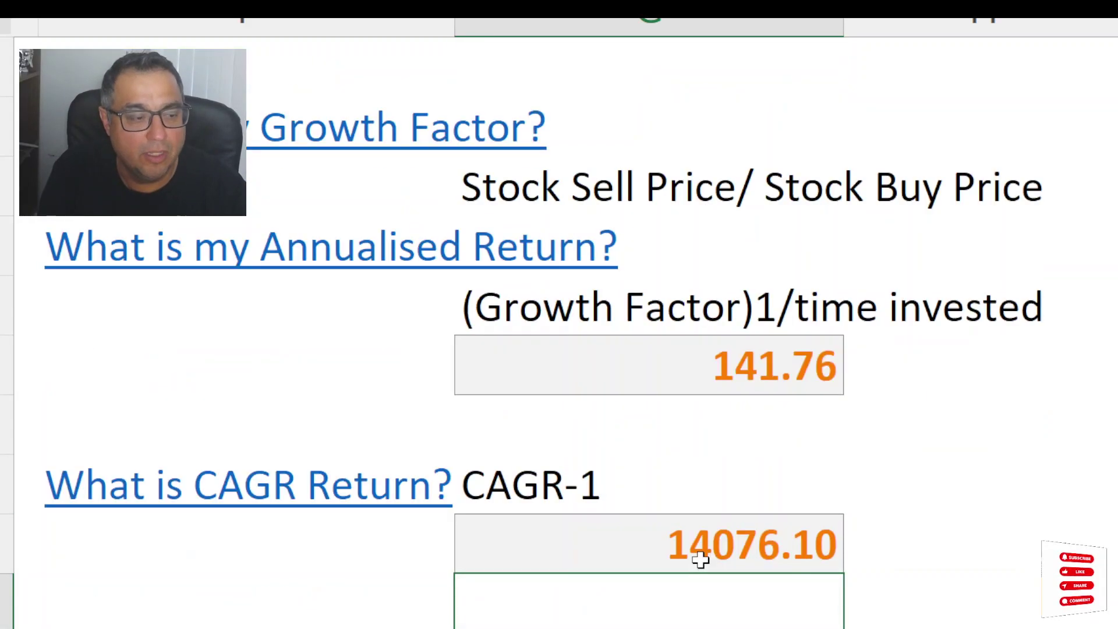
key("Up")
key("Up")
key("Left")
key("Left")
key("Right")
key("Right")
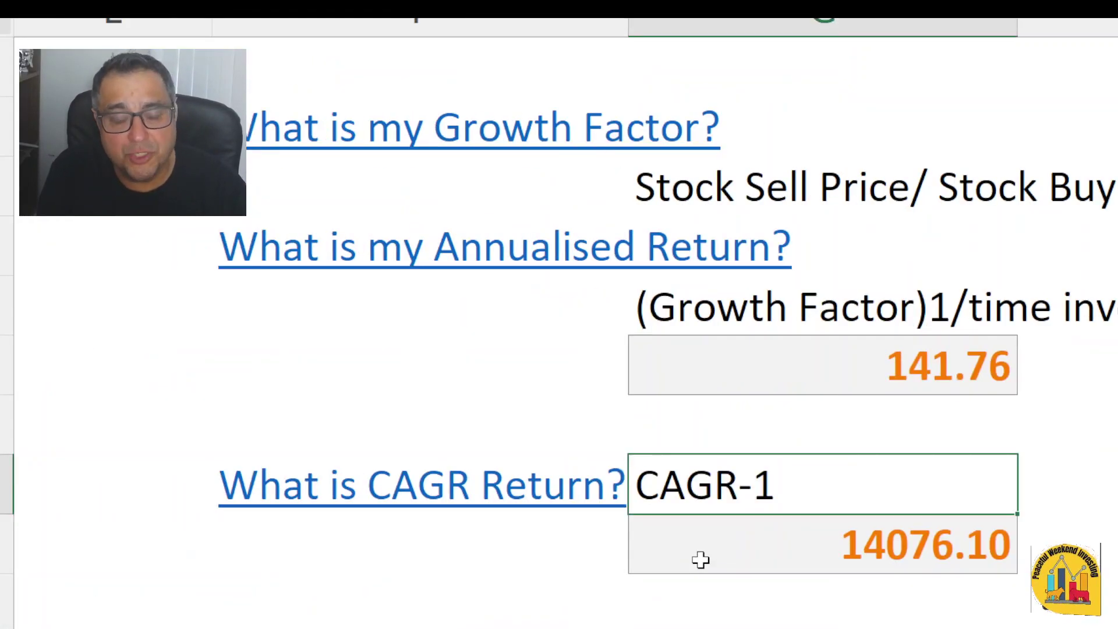
key("Left")
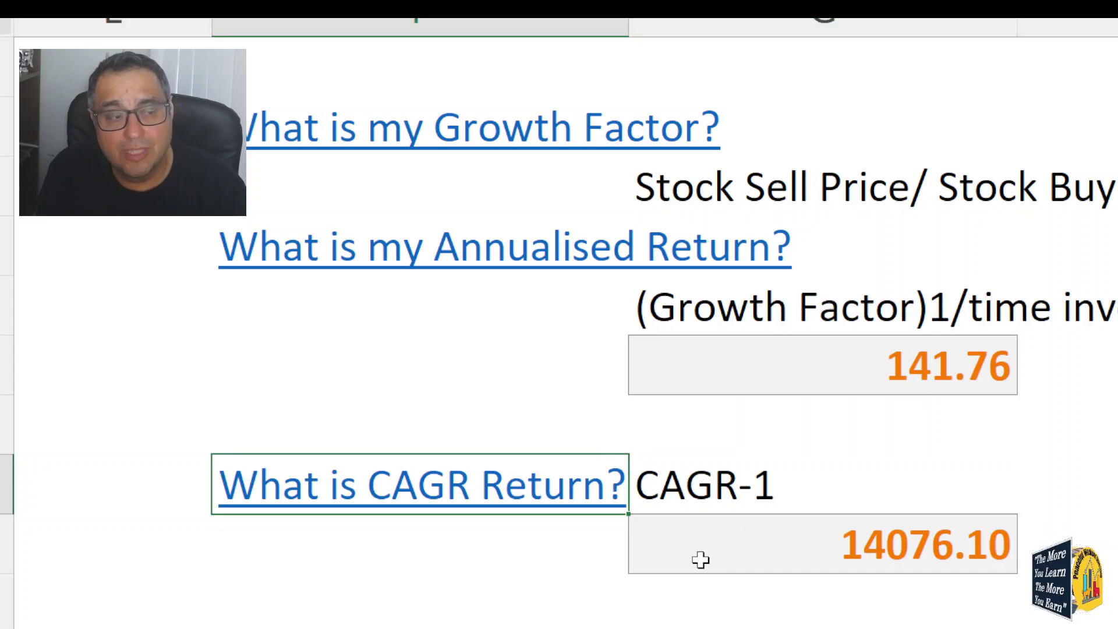
key("Right")
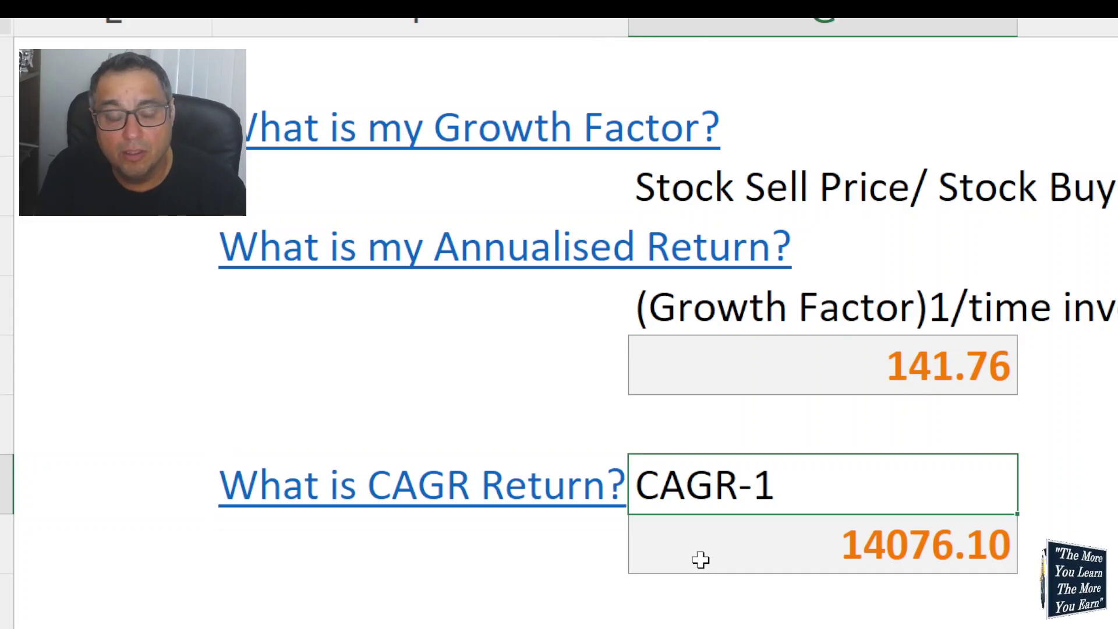
Inspect the CAGR return formula together with the annualised return cell it refers to, leaving it unchanged
key("Down")
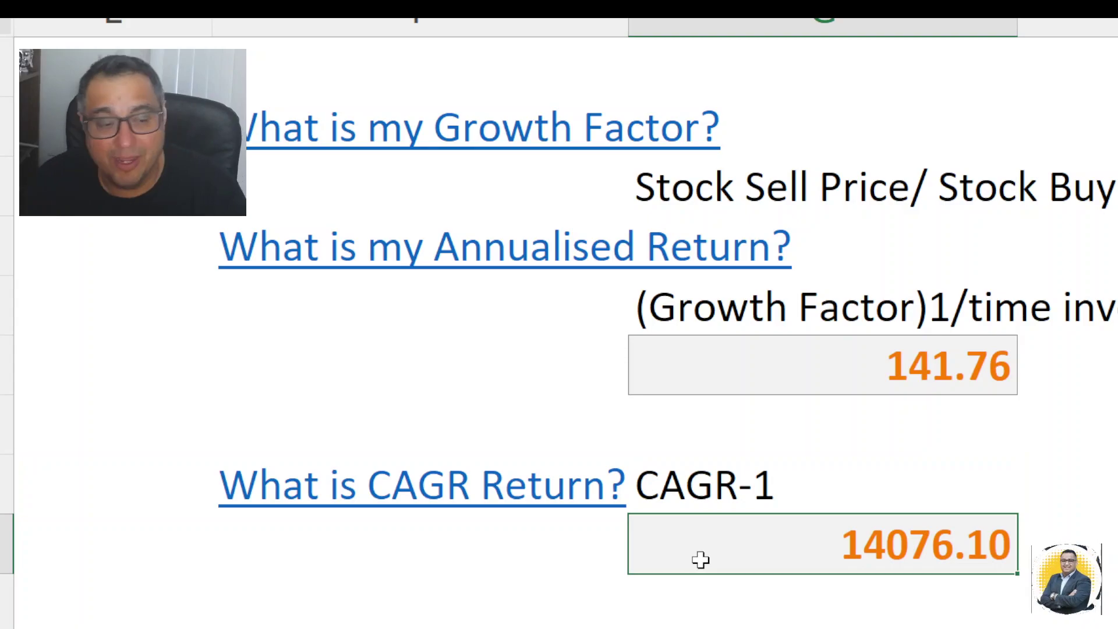
left_click(980, 367)
double_click(944, 534)
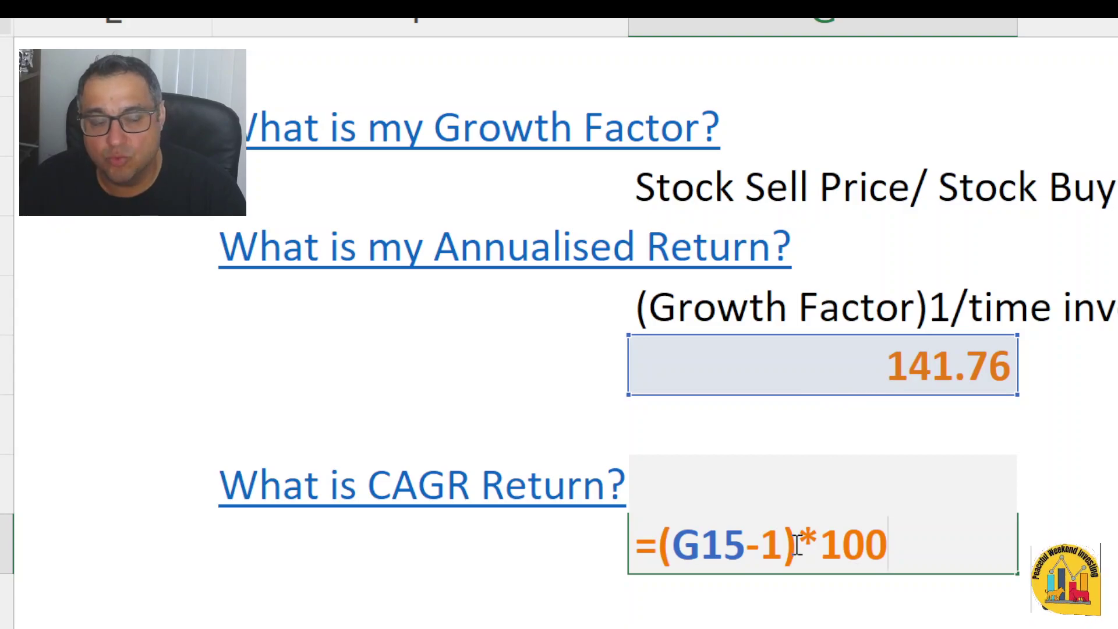
key("Escape")
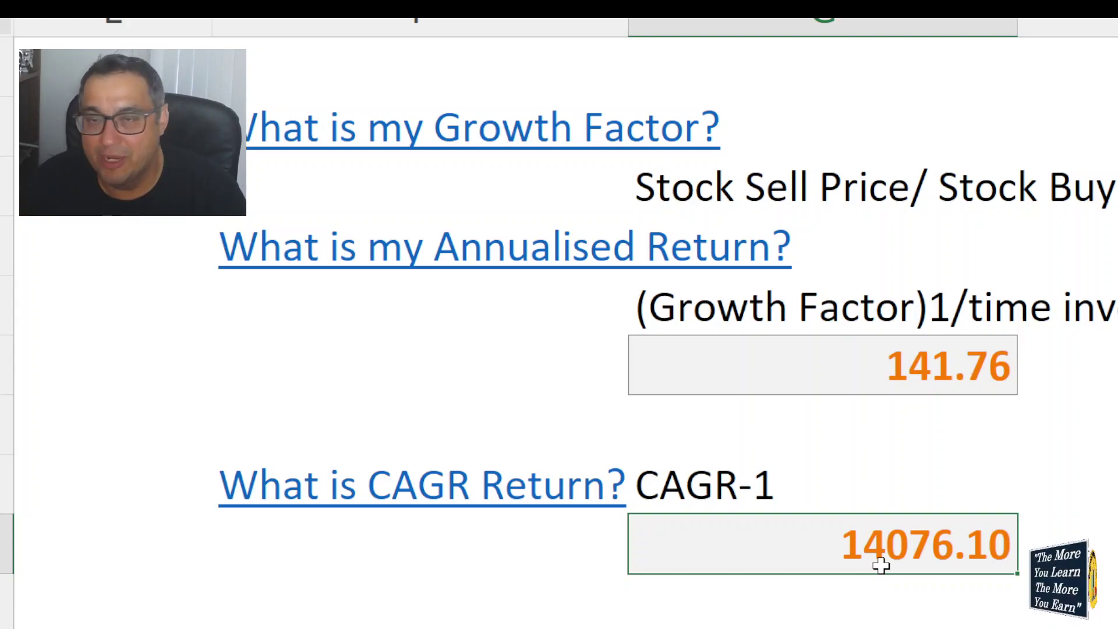
Review the absolute return definition and inspect the formula in its result cell without changing it
scroll(880, 565, "up", 1)
scroll(880, 565, "down", 2)
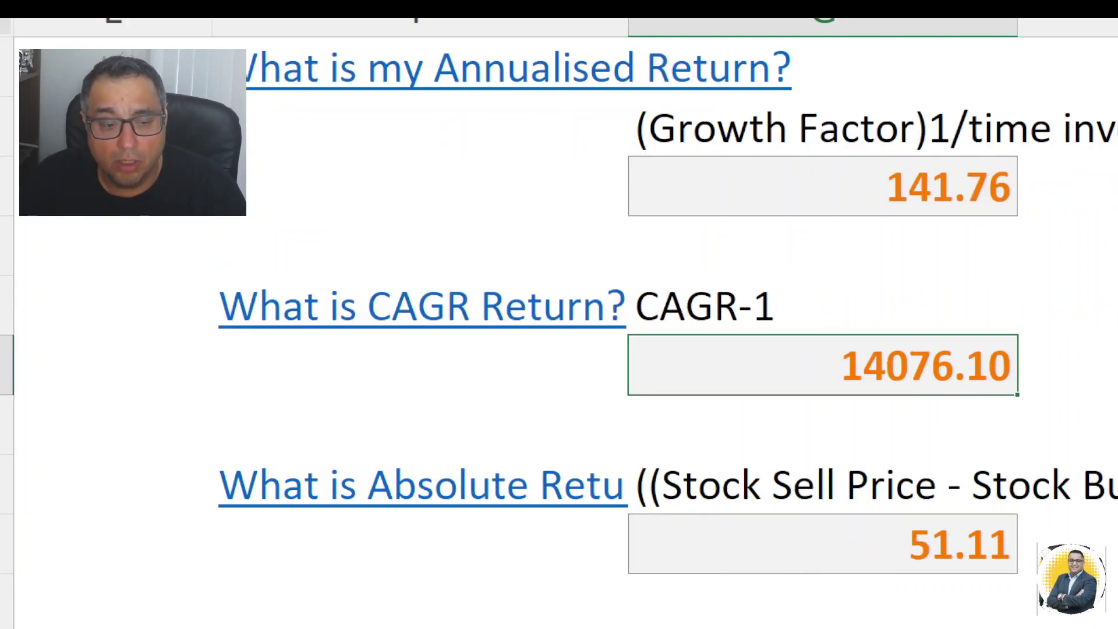
scroll(634, 512, "right", 1)
scroll(576, 308, "right", 3)
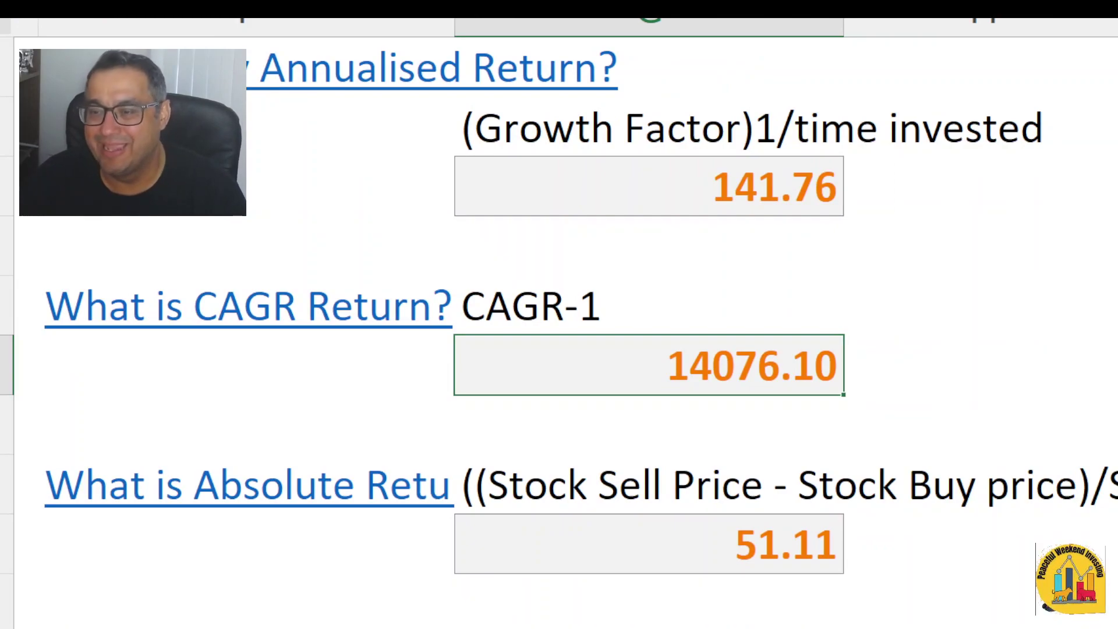
scroll(559, 309, "right", 3)
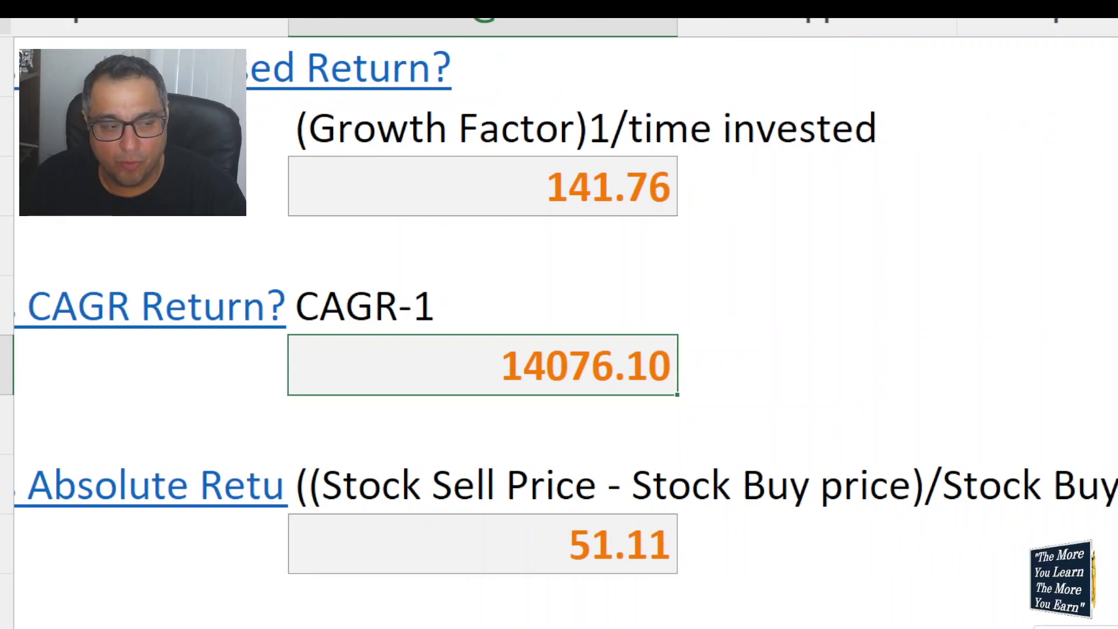
left_click(563, 497)
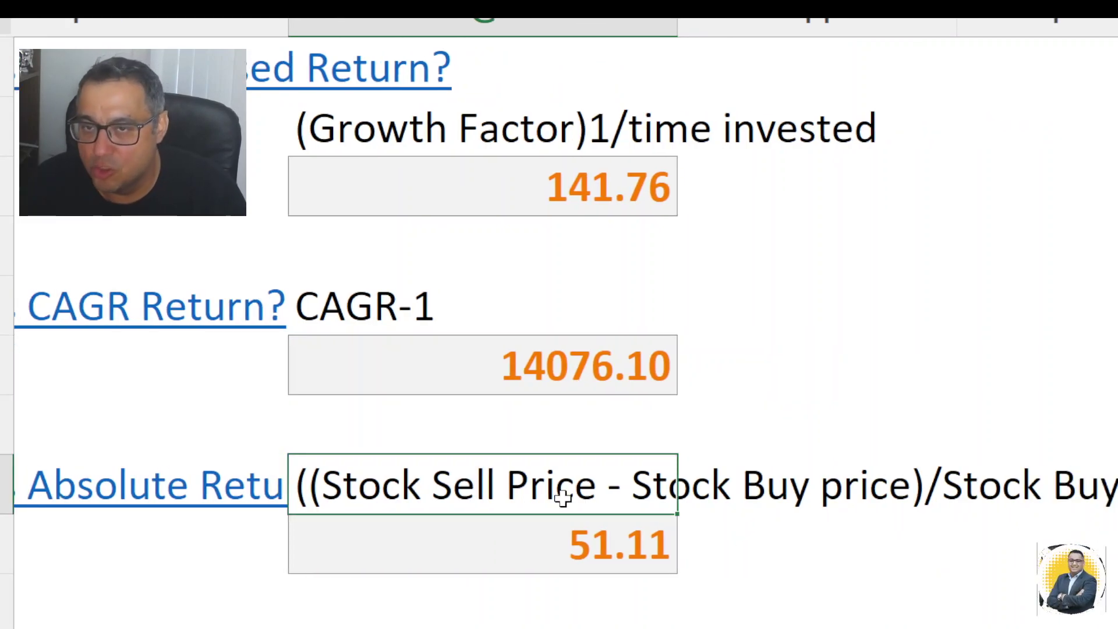
double_click(554, 543)
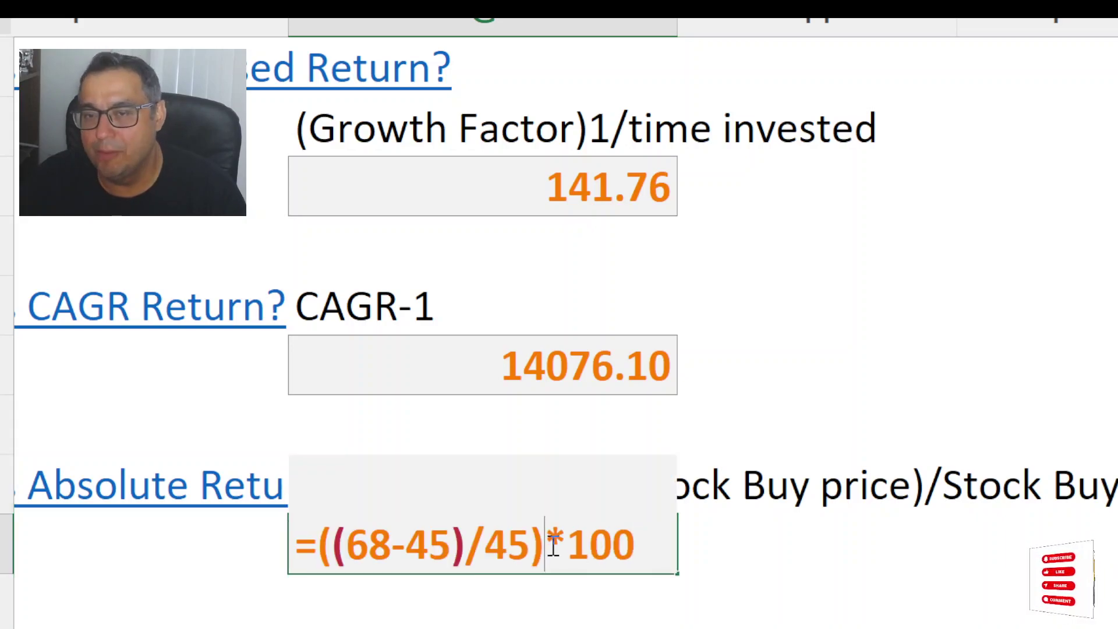
key("Escape")
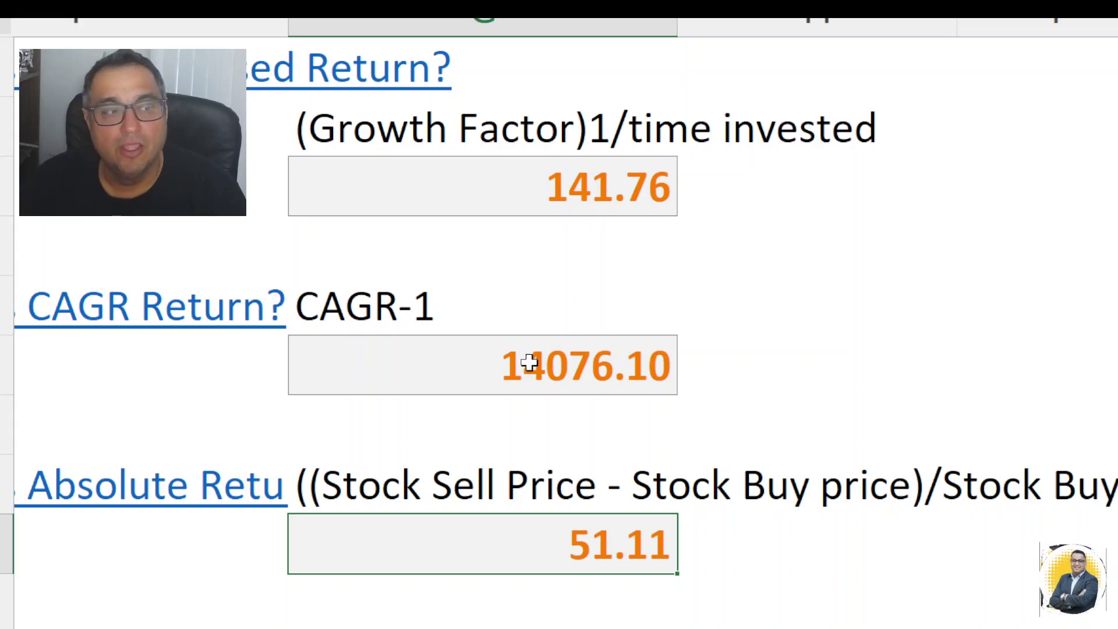
Select the annualised return result, then examine the heading on calculating returns like a professional fund manager and its pros and cons question
left_click(489, 196)
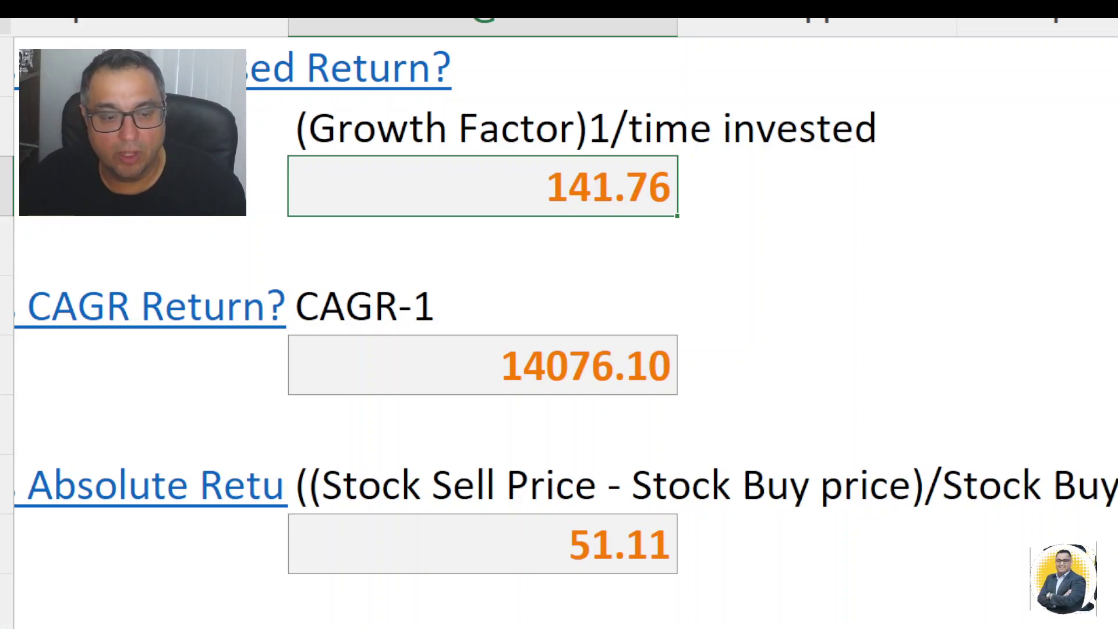
scroll(559, 327, "right", 10)
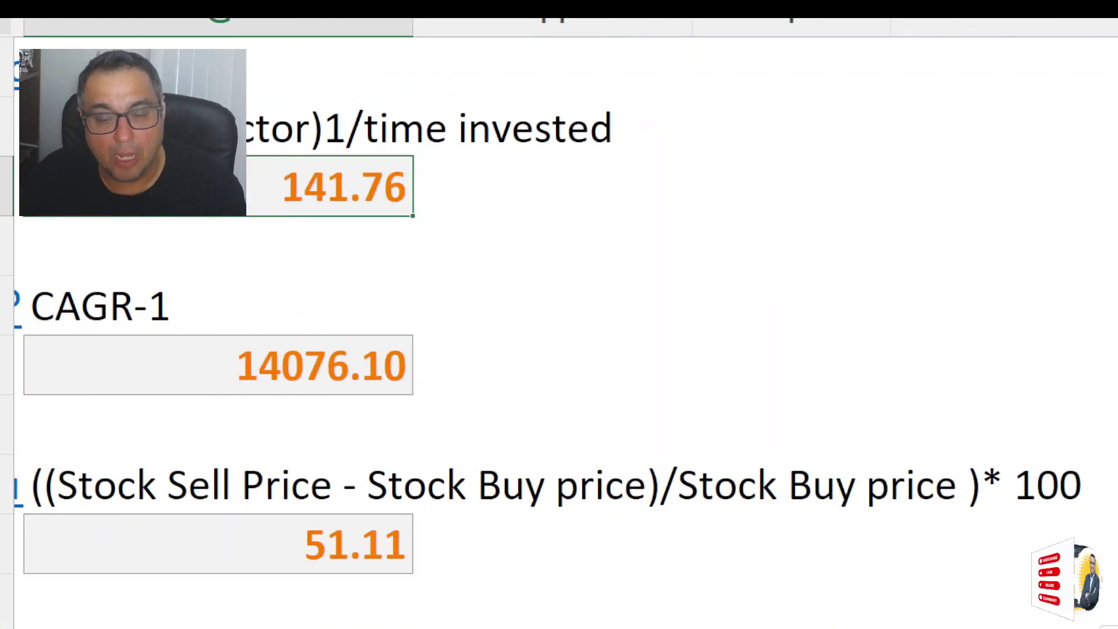
scroll(559, 326, "down", 3)
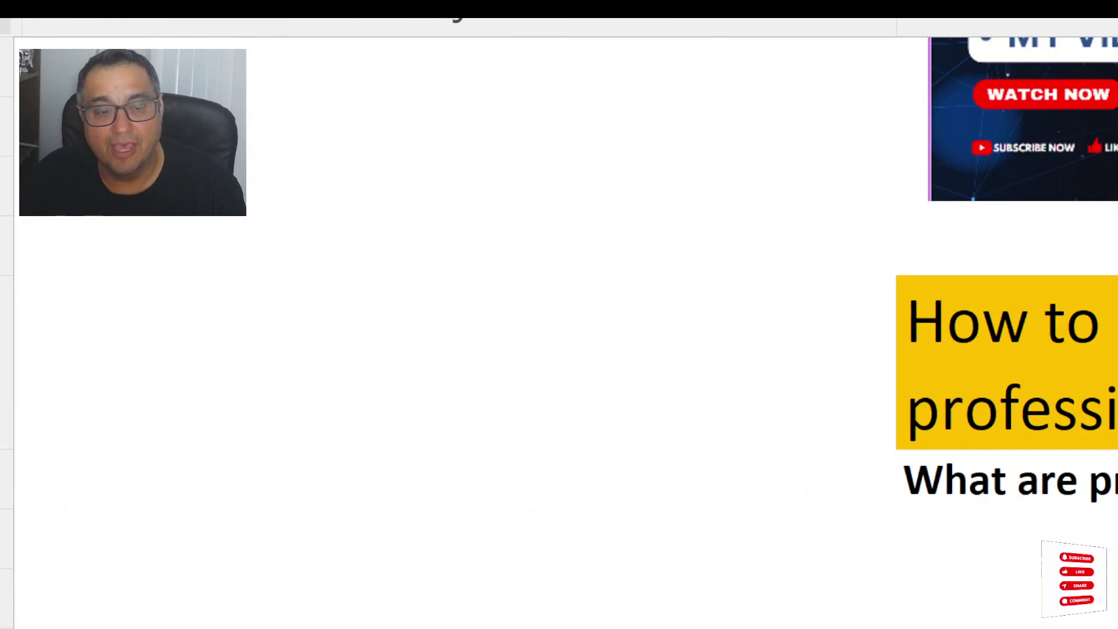
scroll(559, 326, "right", 6)
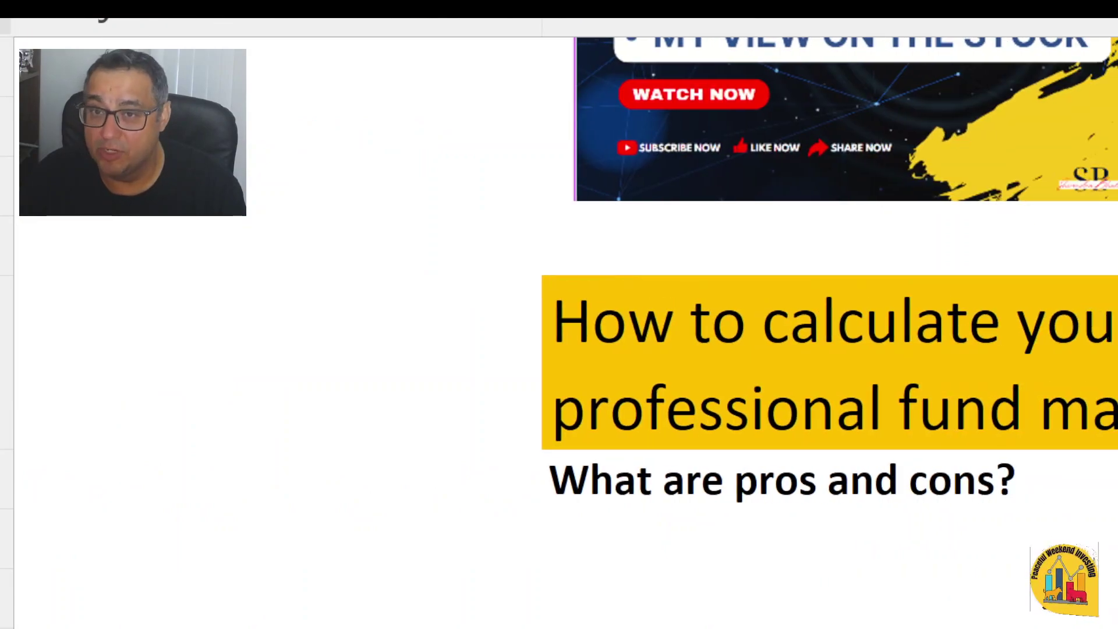
scroll(559, 327, "right", 3)
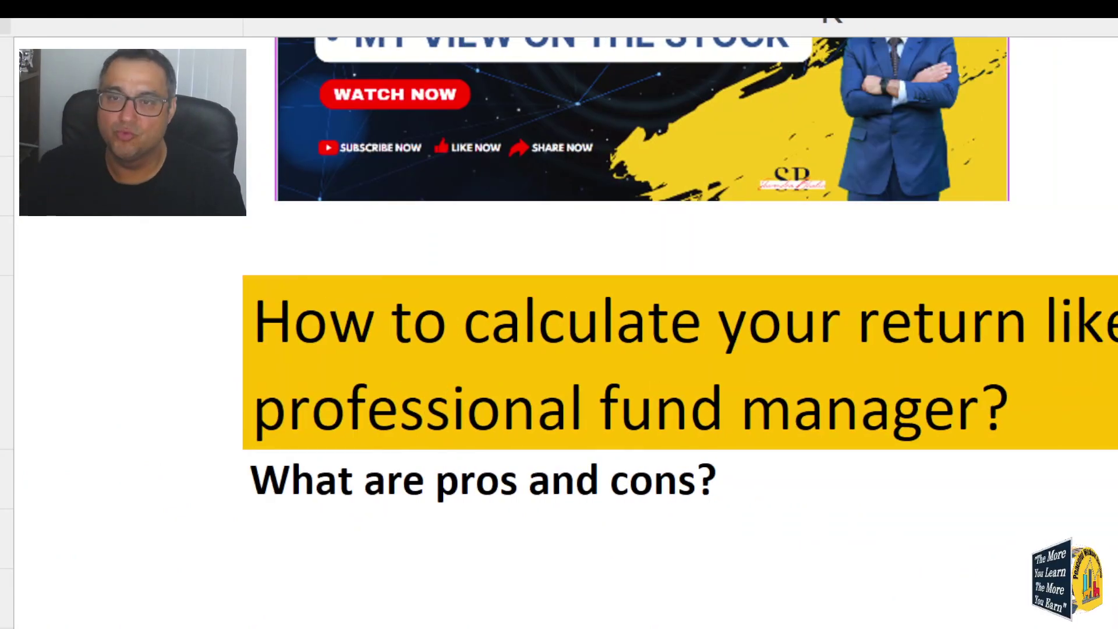
scroll(559, 326, "right", 3)
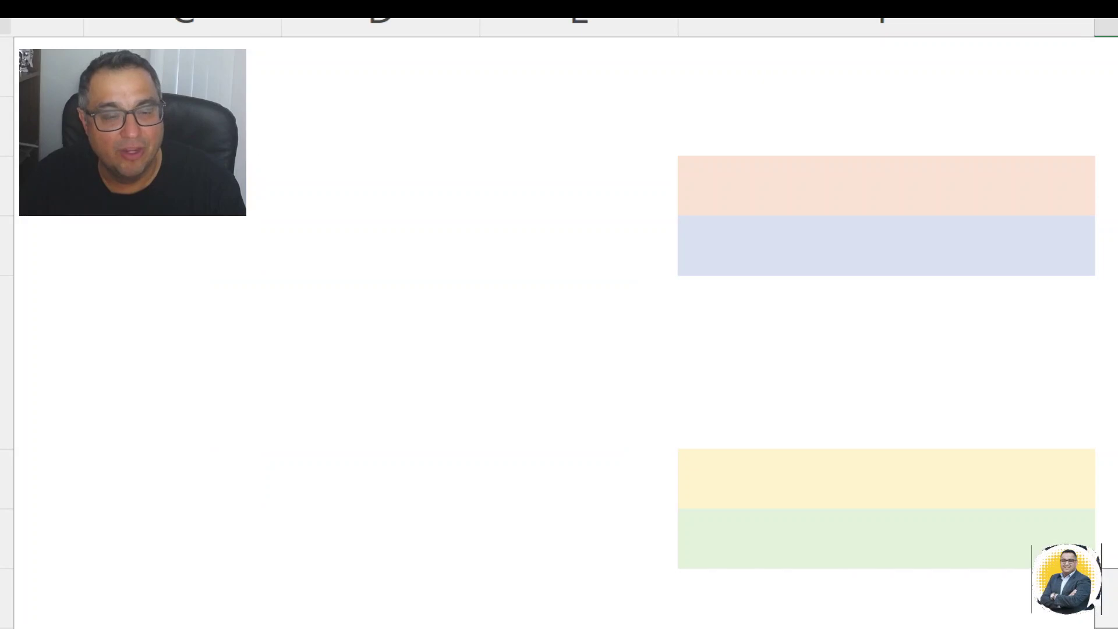
Go back to the buy and sell dates and review them with the growth factor and annualised return definitions
scroll(874, 291, "down", 1)
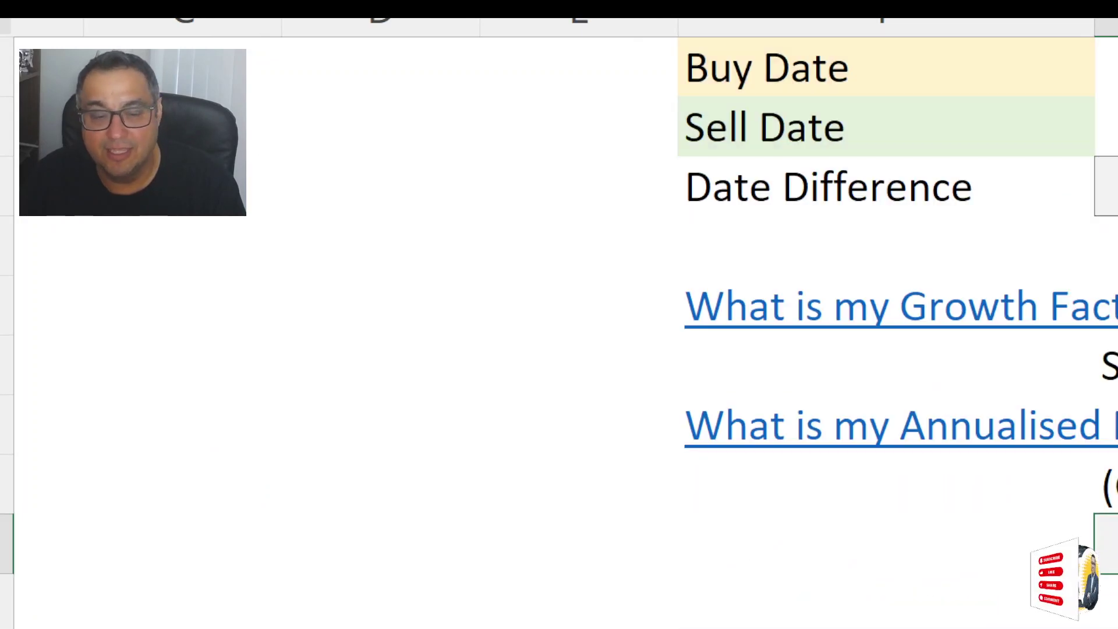
scroll(559, 314, "right", 5)
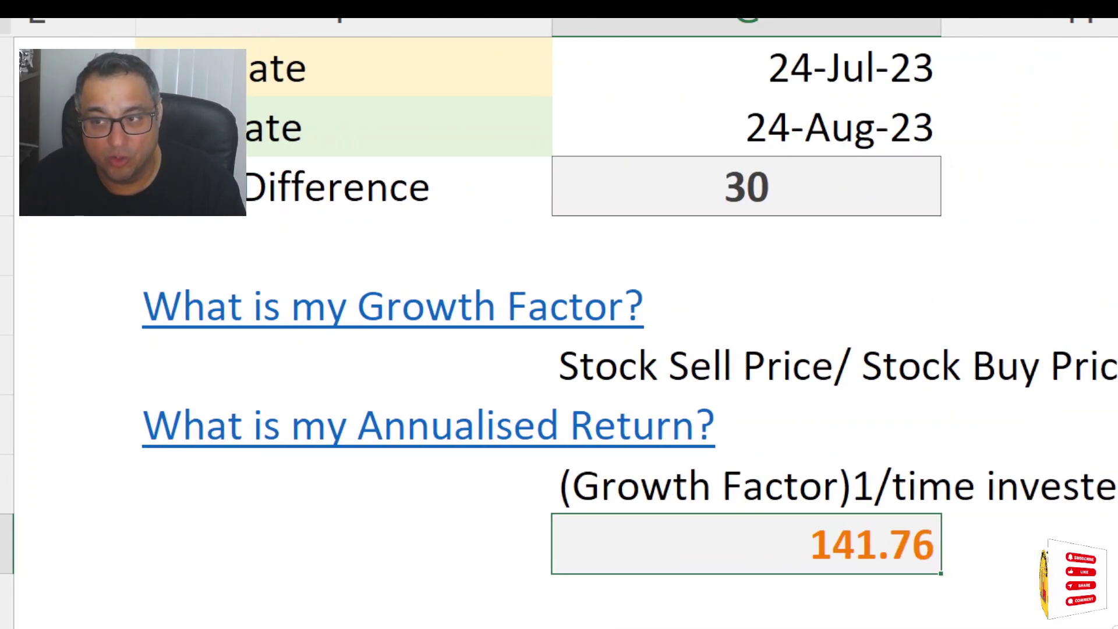
scroll(559, 314, "right", 1)
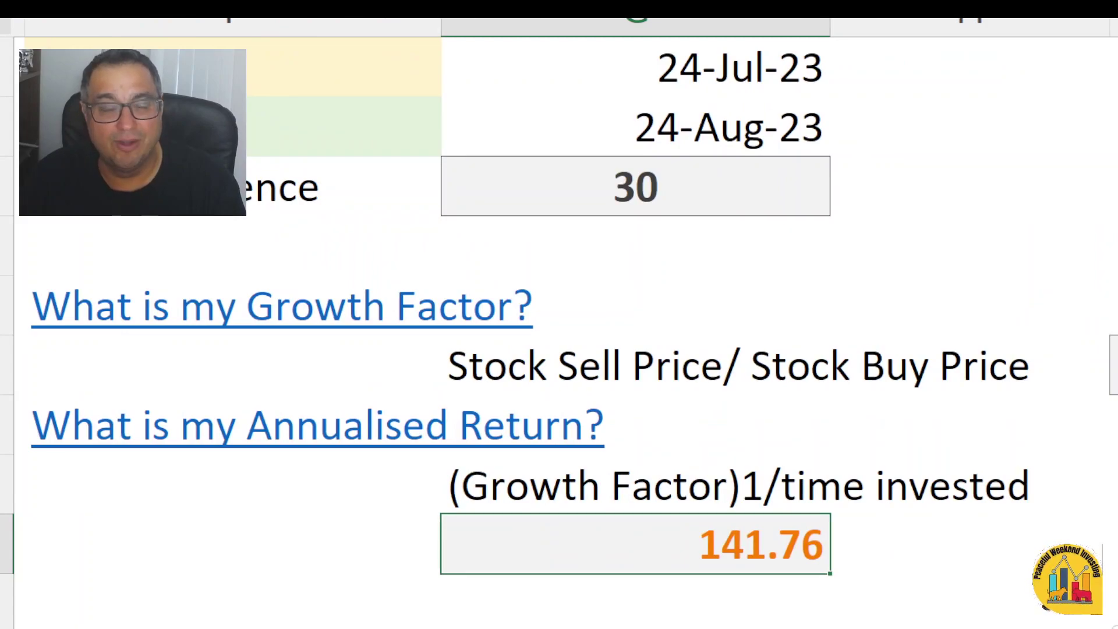
Open the absolute return heading cell for editing in the section below CAGR Return
scroll(1043, 530, "down", 2)
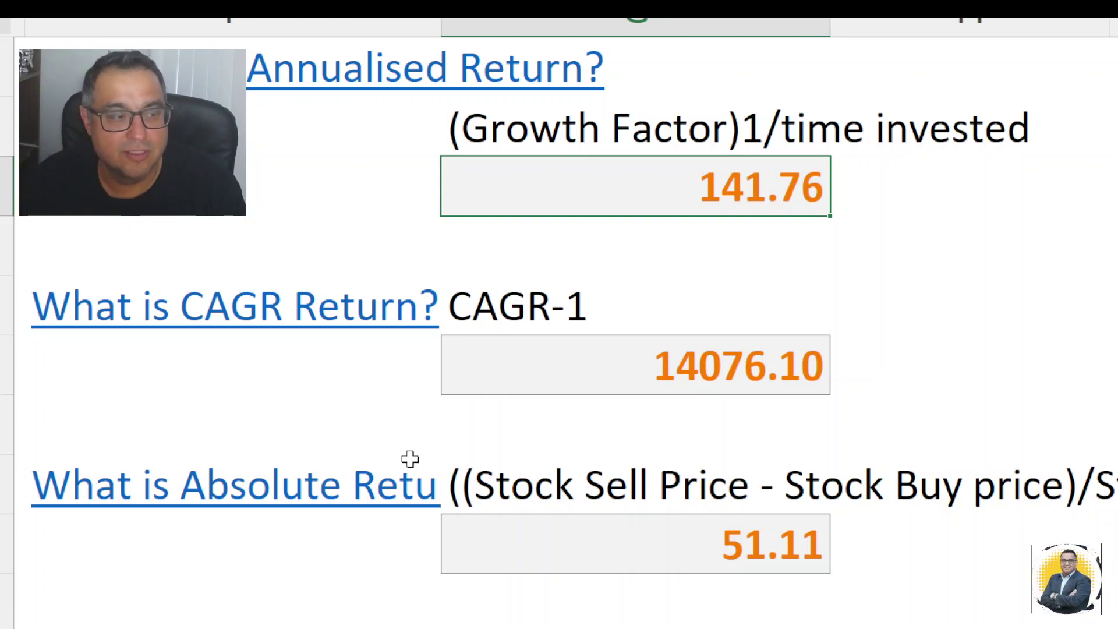
left_click(261, 466)
double_click(263, 469)
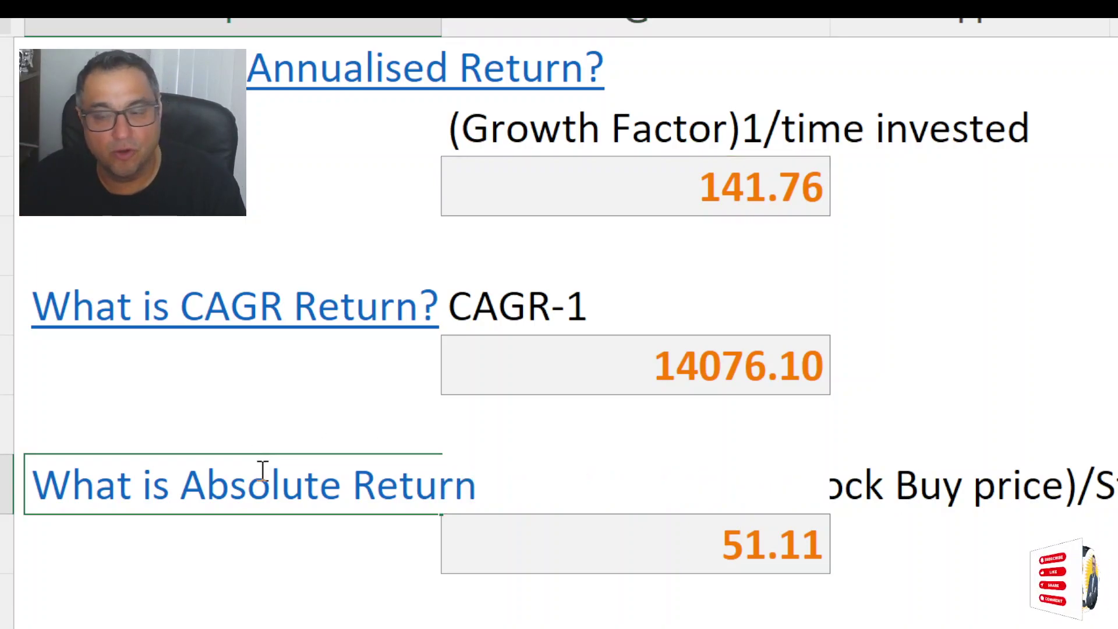